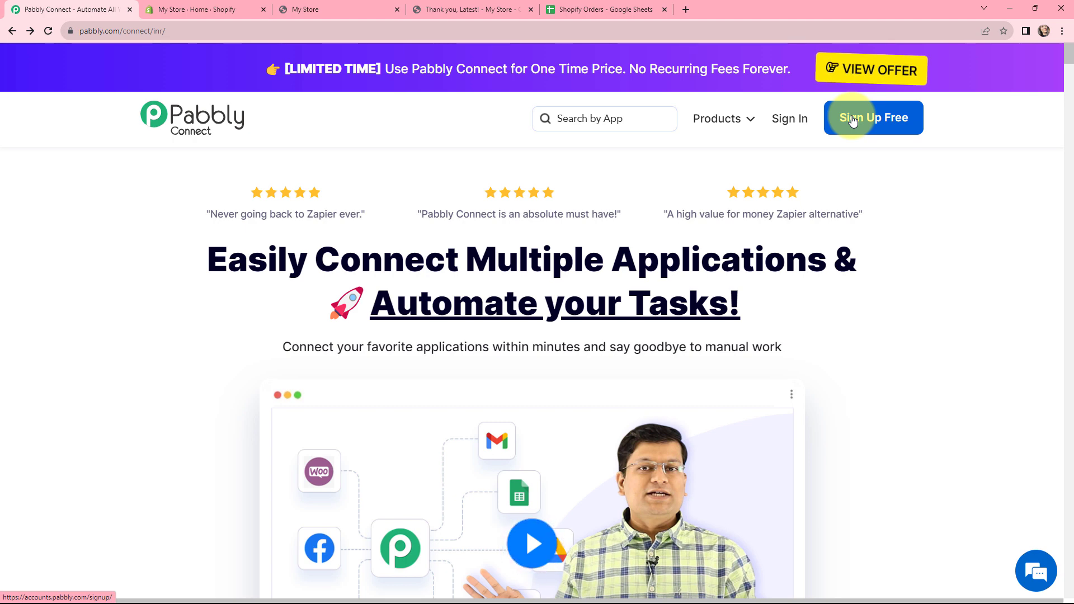
# - Sign in to the Pabbly account and open Pabbly Connect
pyautogui.click(792, 122)
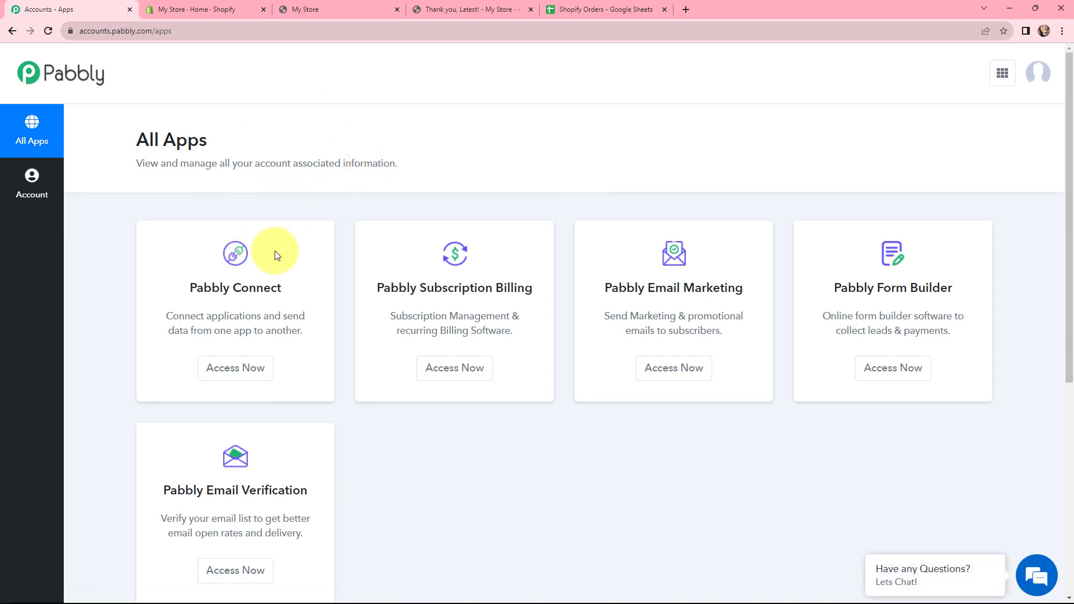
pyautogui.click(242, 370)
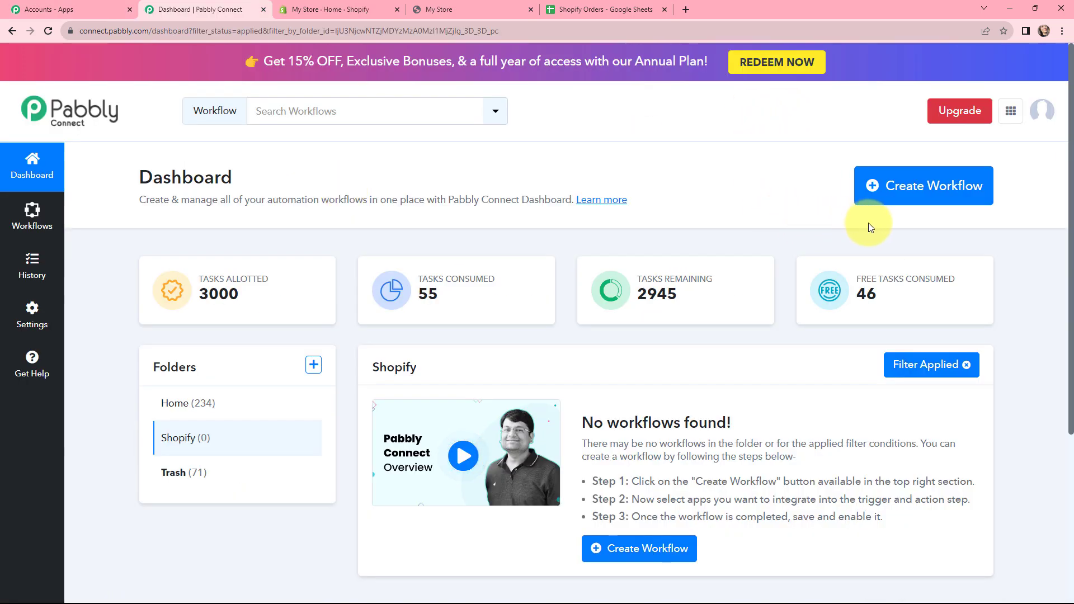
# - Create a workflow named "Build a Fully Automated E-Commerce Backend Using Pabbly Connect" in the Shopify folder
pyautogui.click(900, 190)
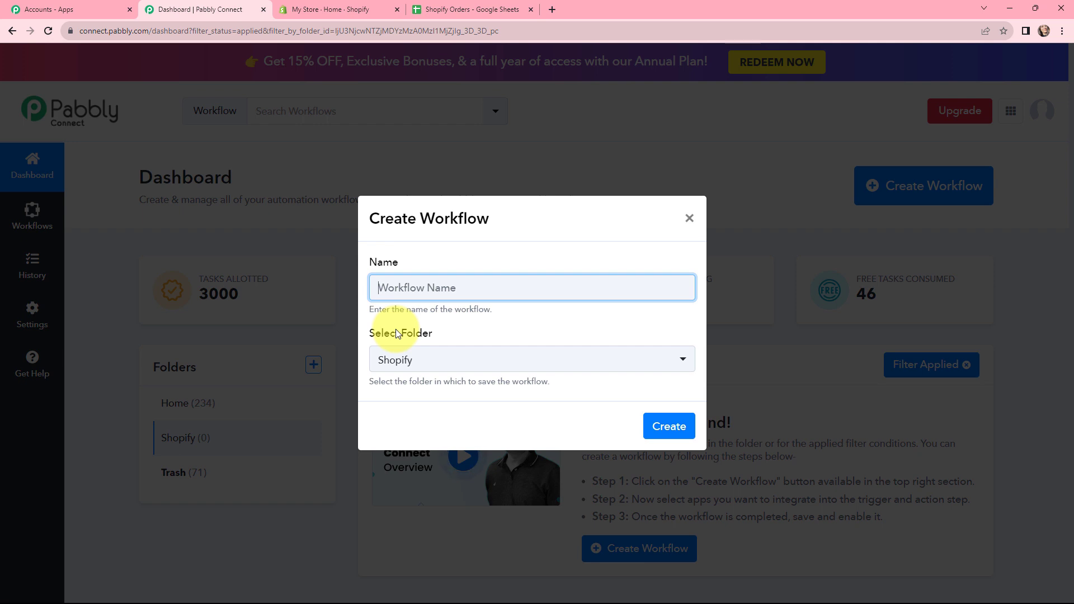
pyautogui.hotkey('ctrl', 'v')
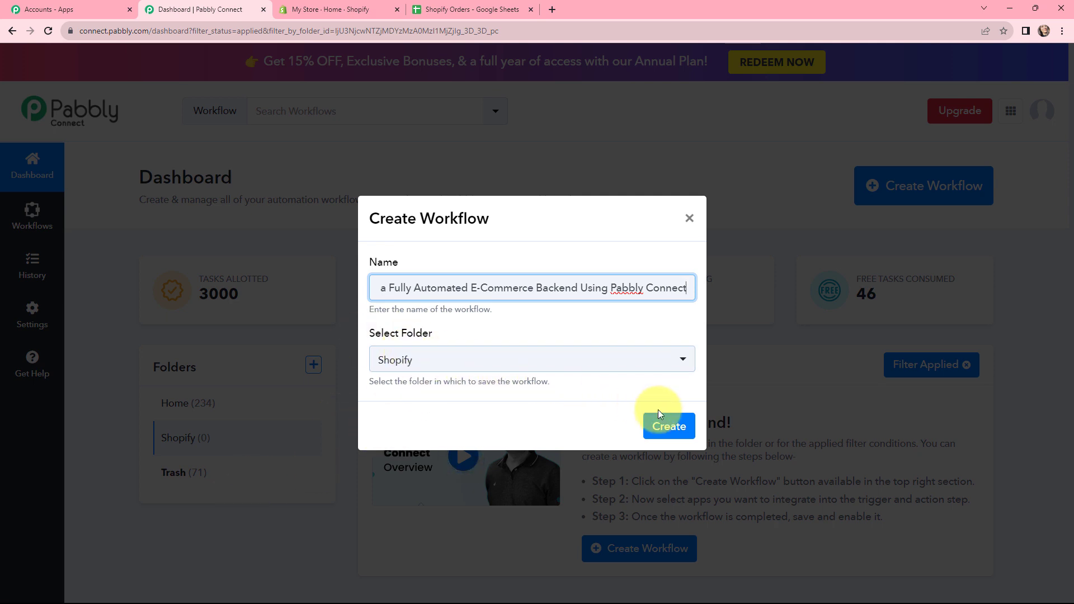
pyautogui.click(667, 425)
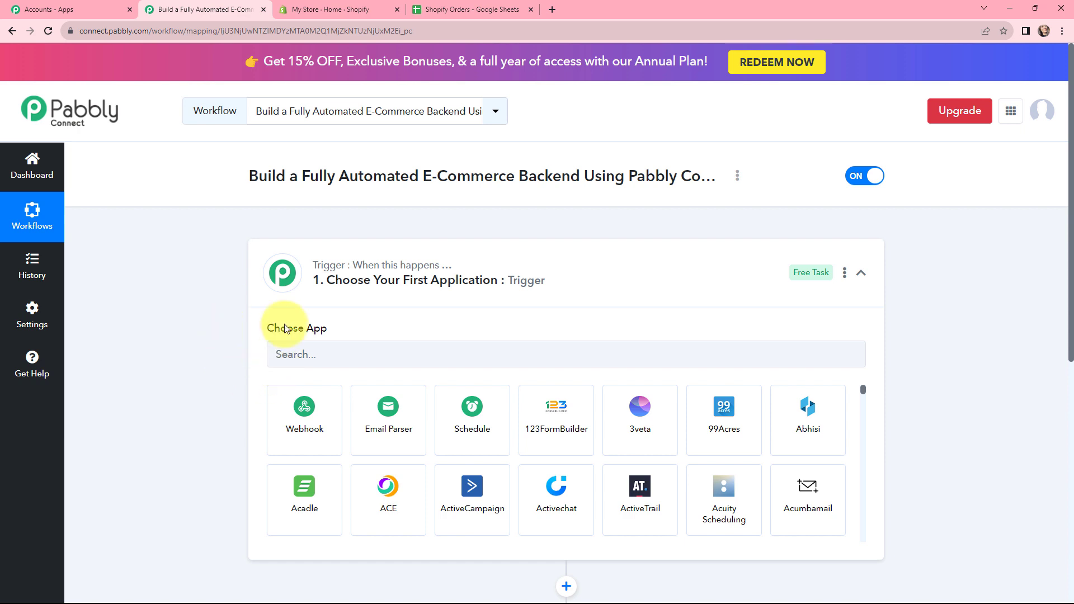
# - Set the workflow's trigger application to Shopify with New Order as the trigger event
pyautogui.click(301, 356)
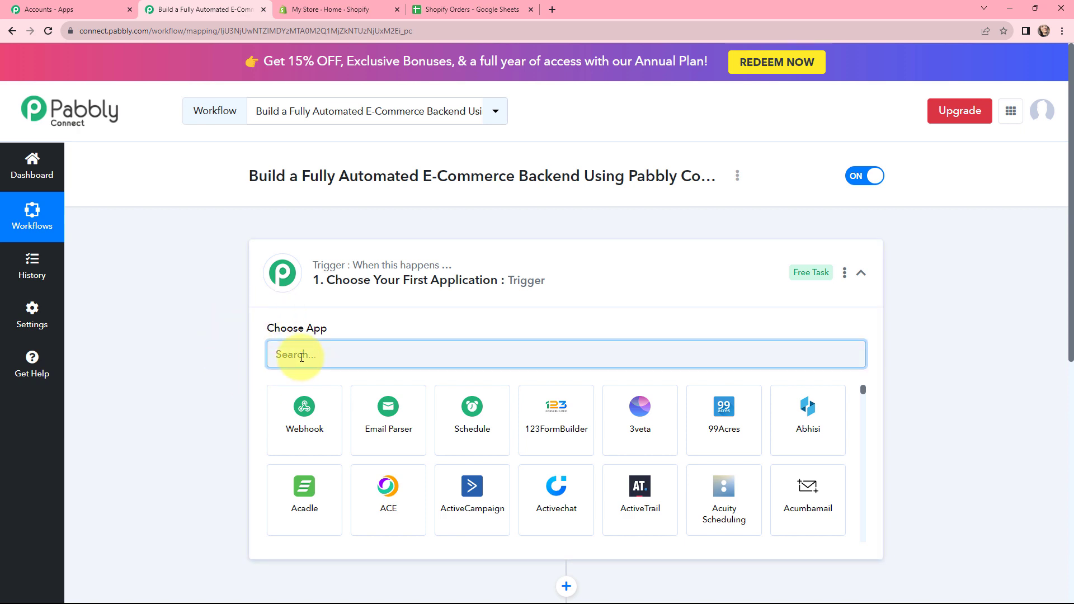
pyautogui.write('shop')
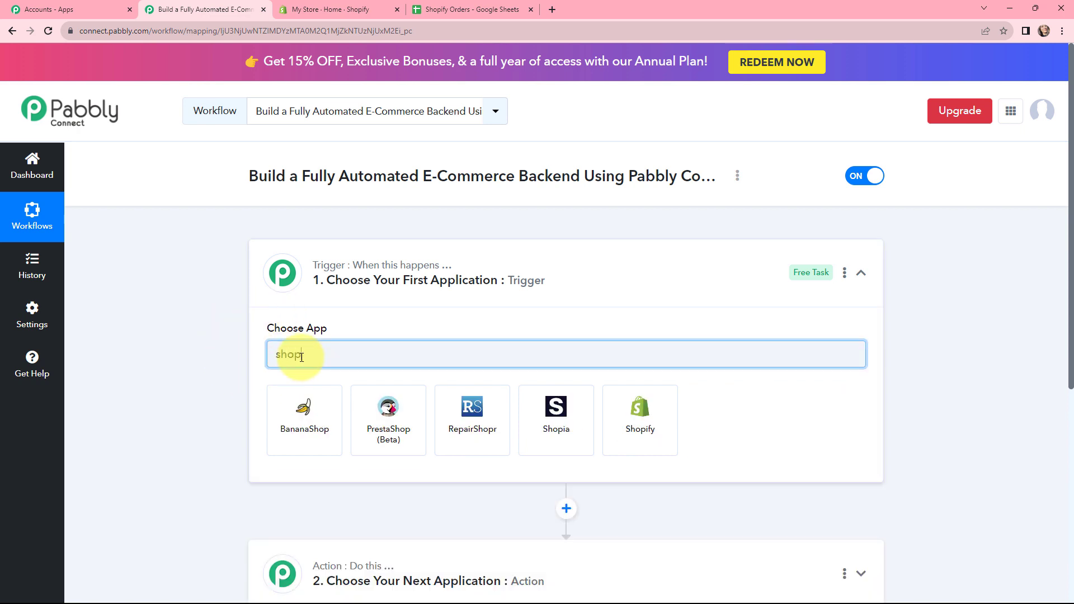
pyautogui.click(653, 421)
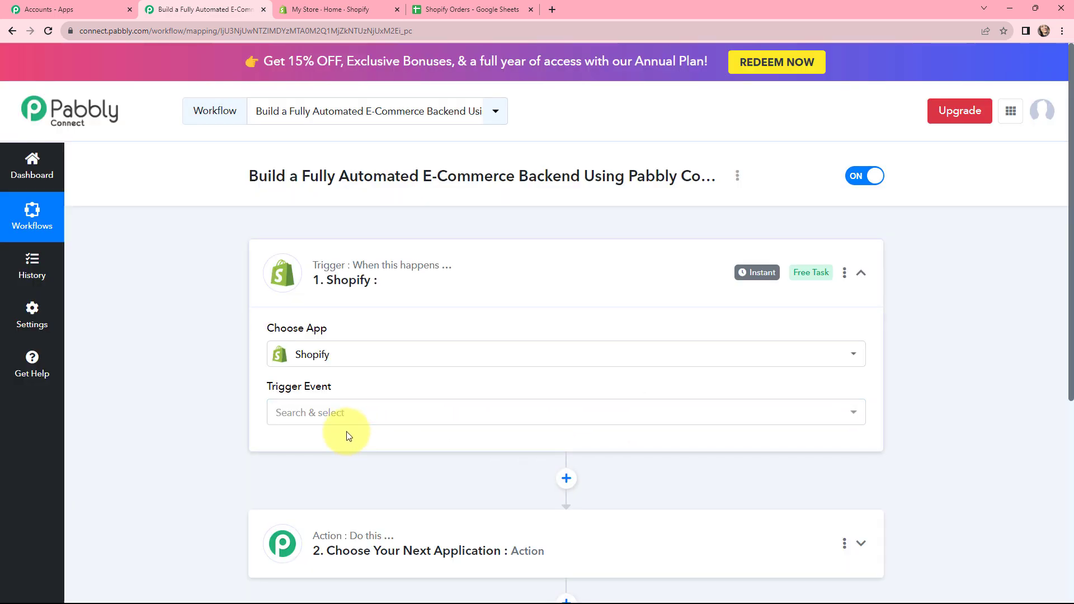
pyautogui.click(307, 412)
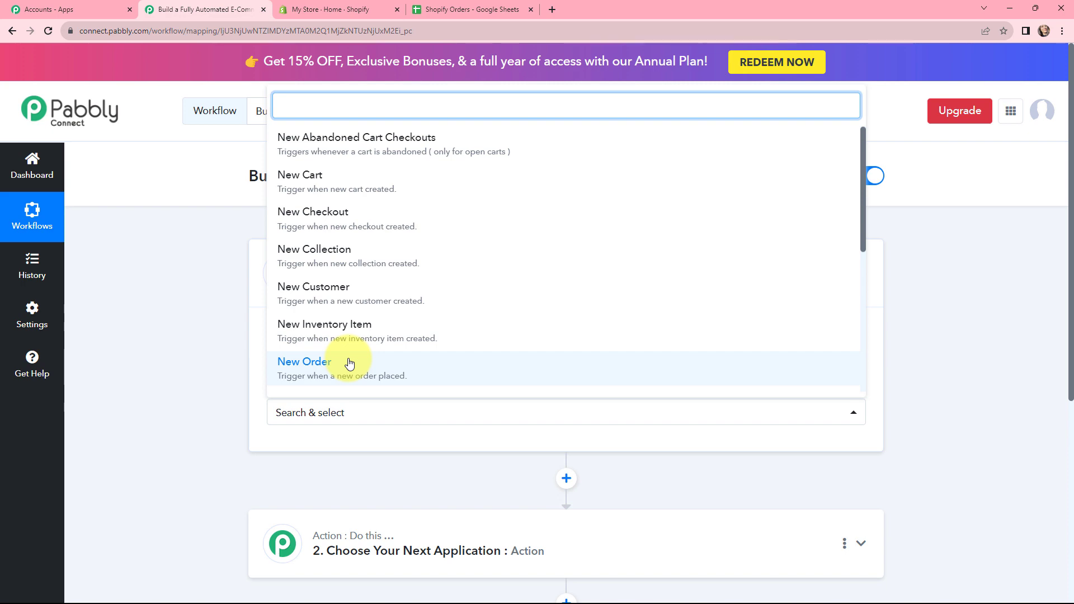
pyautogui.click(350, 364)
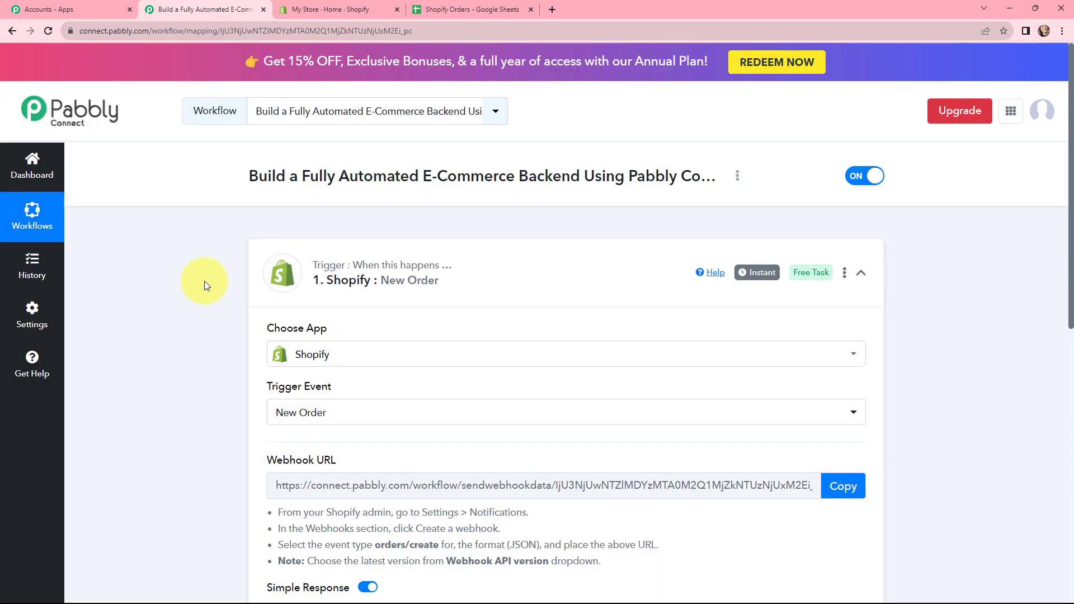
# - Set the workflow's action application to Google Sheets with Add New Row as the action event
pyautogui.scroll(-4, 203, 280)
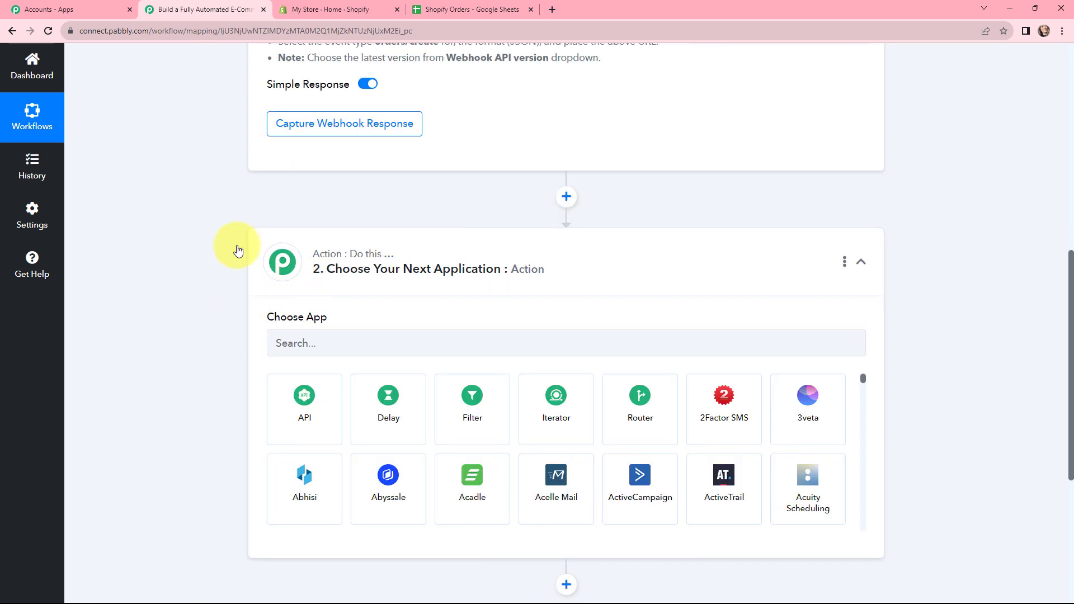
pyautogui.click(304, 343)
pyautogui.write('g')
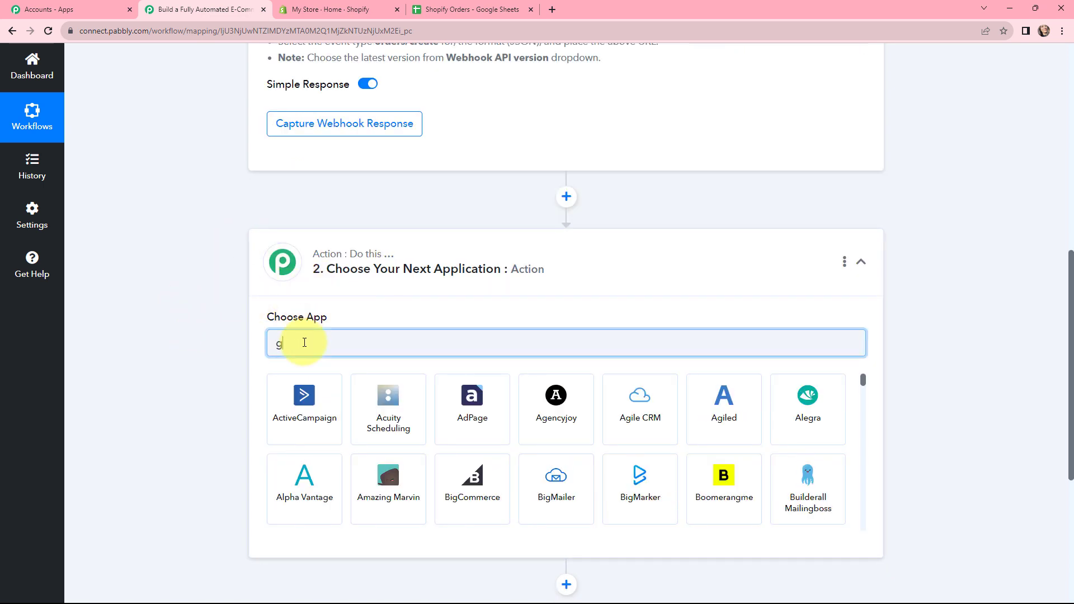
pyautogui.write('oogle sh')
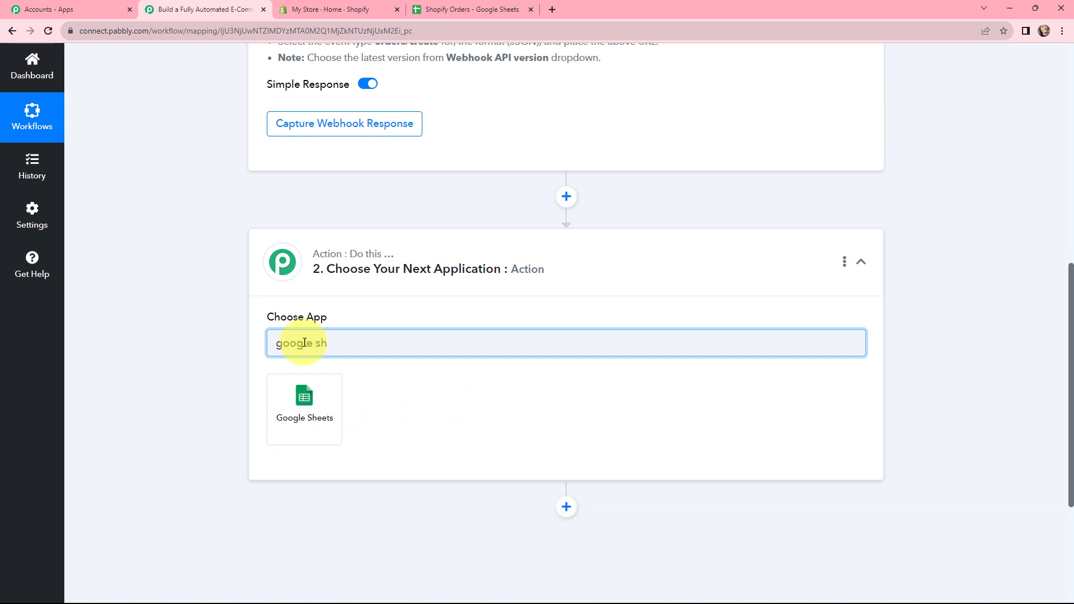
pyautogui.click(315, 399)
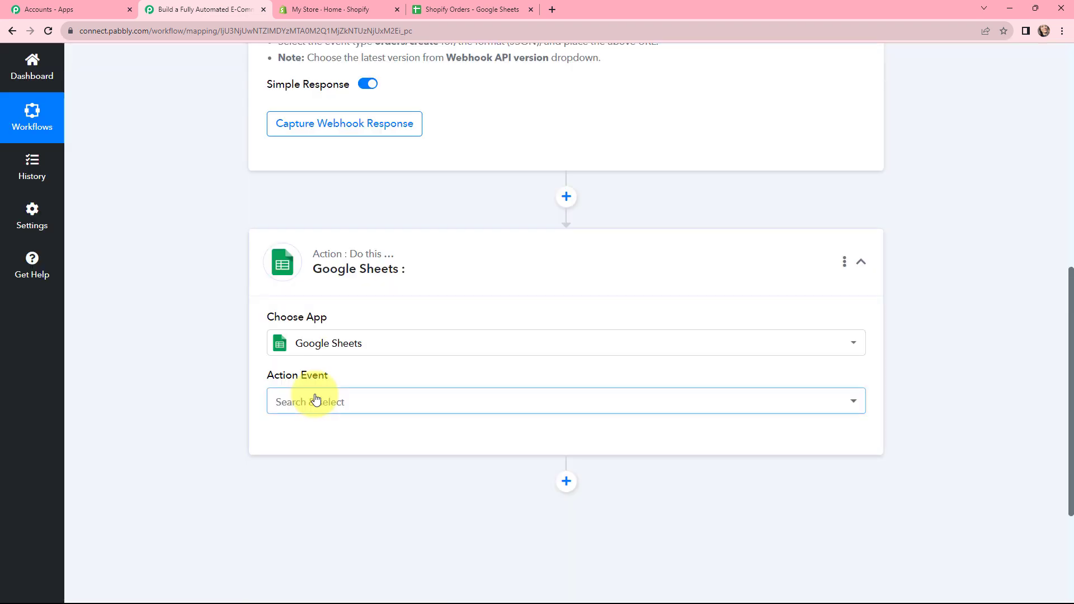
pyautogui.click(316, 398)
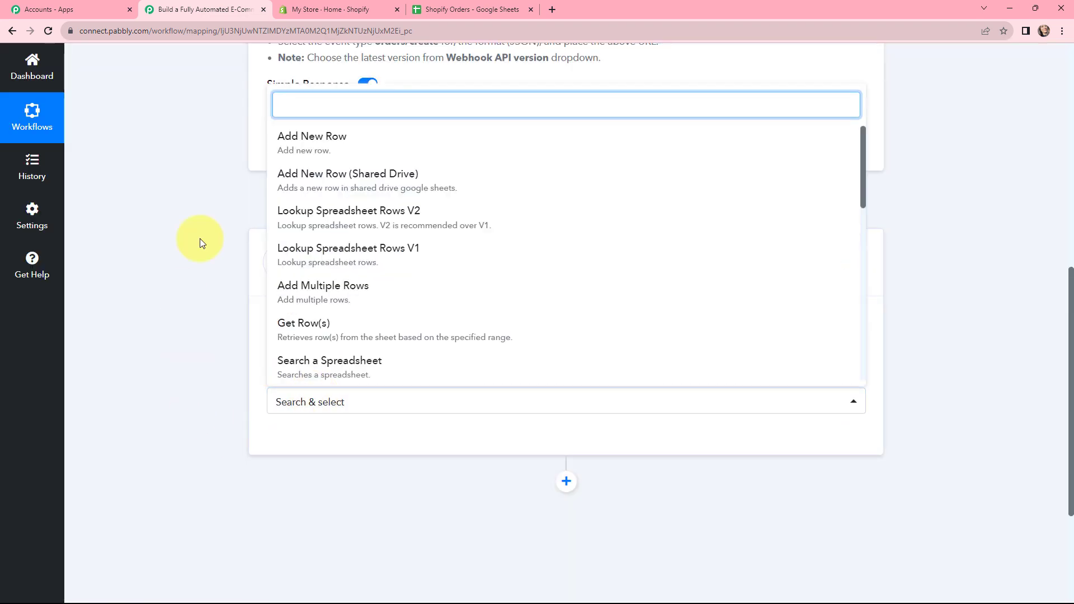
pyautogui.click(300, 140)
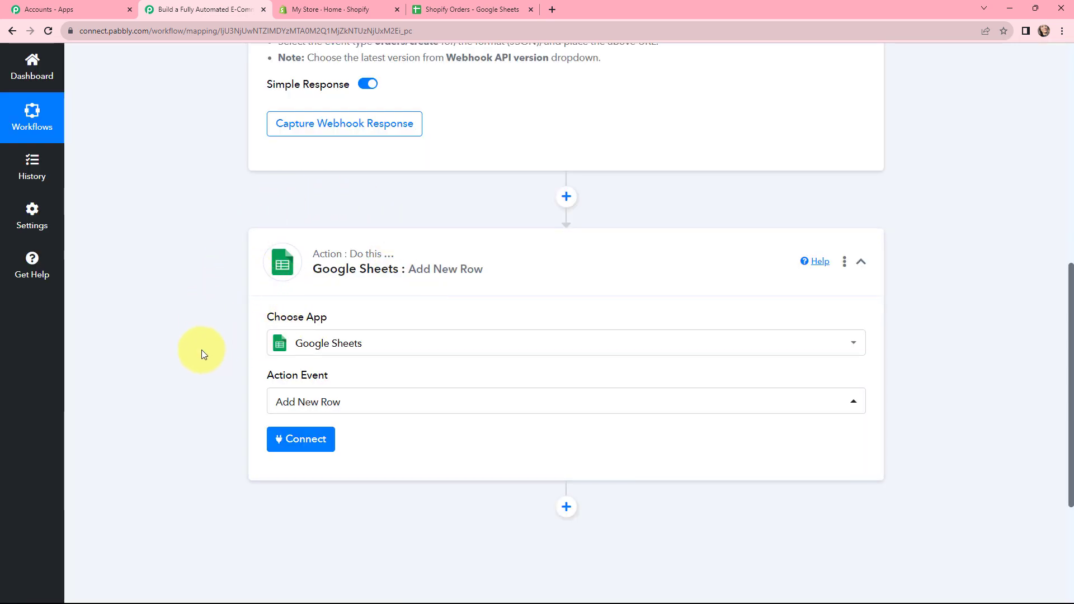
# - Review the Shopify trigger and Google Sheets action, and read the setup instructions under the trigger's webhook URL
pyautogui.scroll(7, 201, 351)
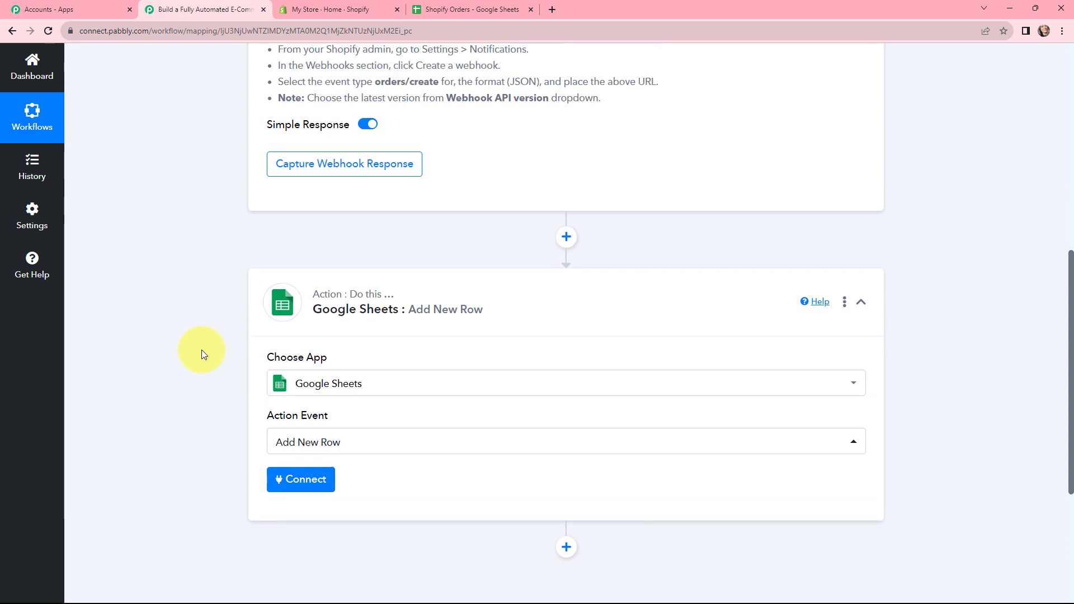
pyautogui.scroll(1, 202, 350)
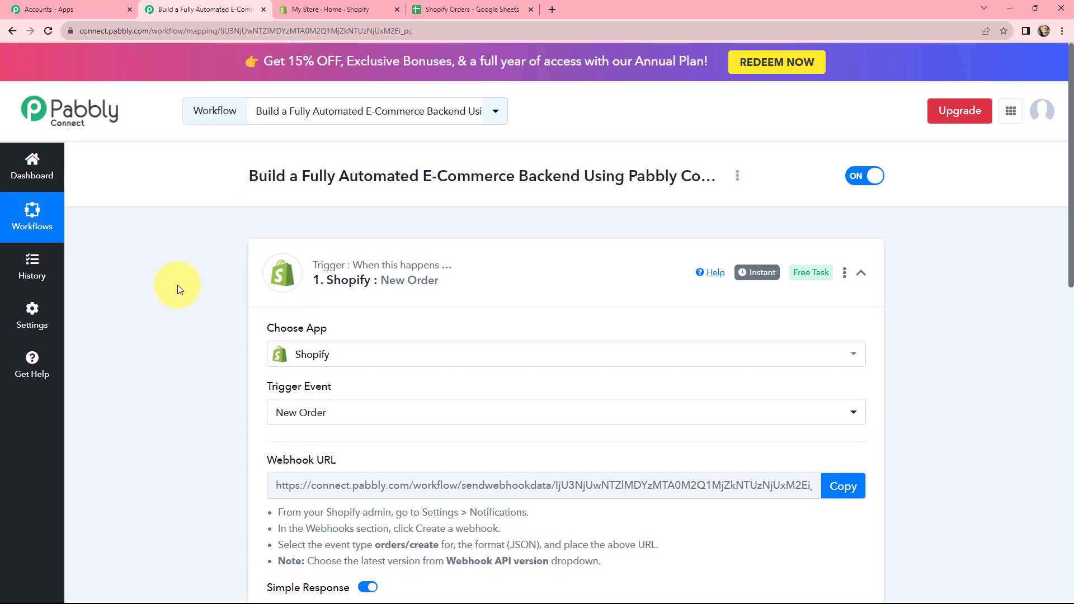
pyautogui.scroll(-7, 197, 330)
pyautogui.scroll(-5, 197, 330)
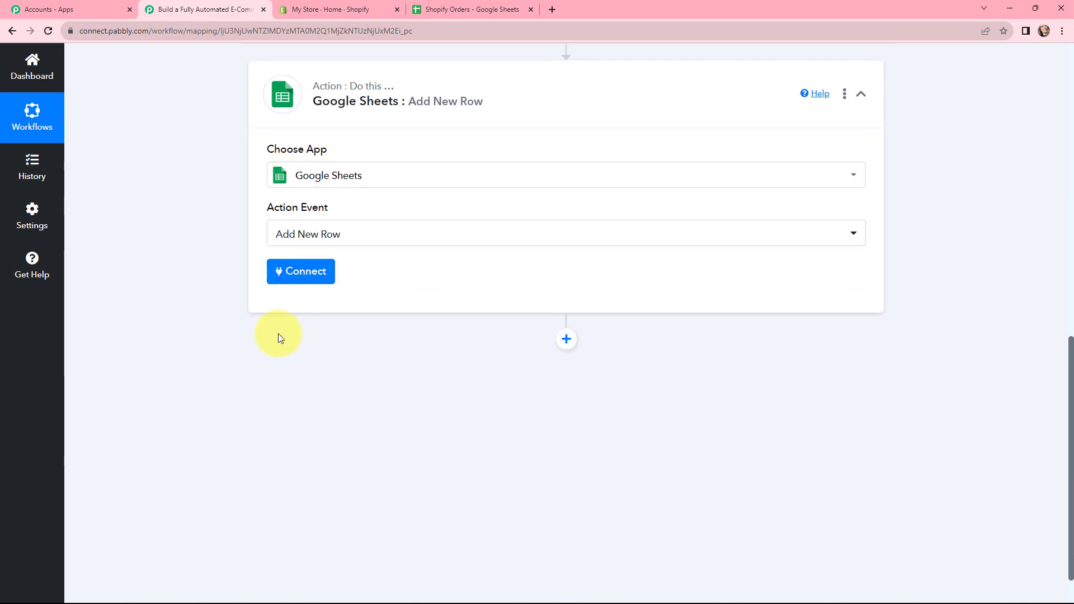
pyautogui.scroll(1, 278, 333)
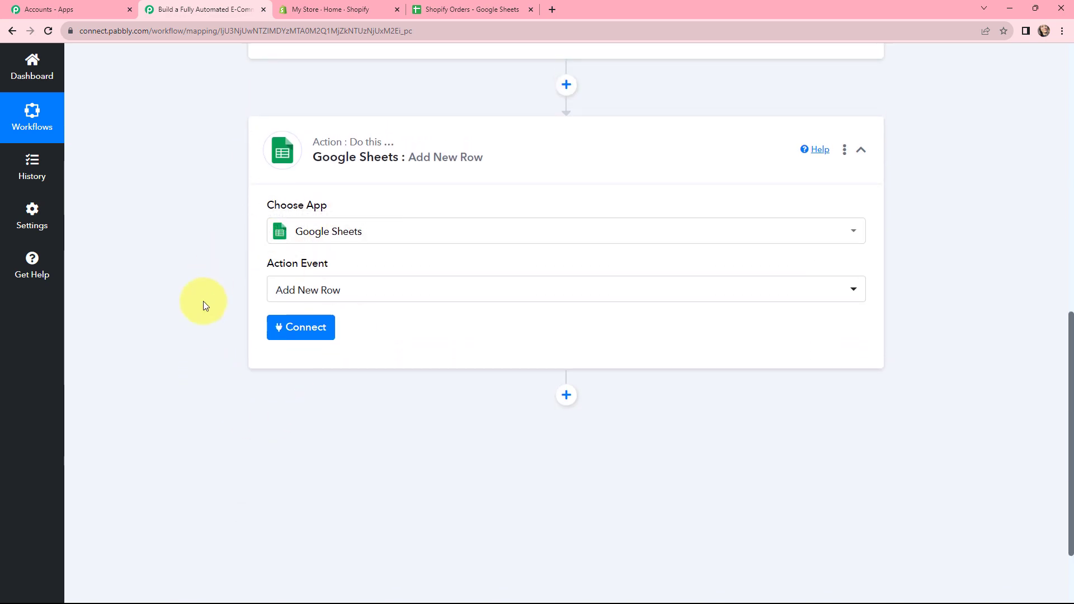
pyautogui.scroll(12, 203, 303)
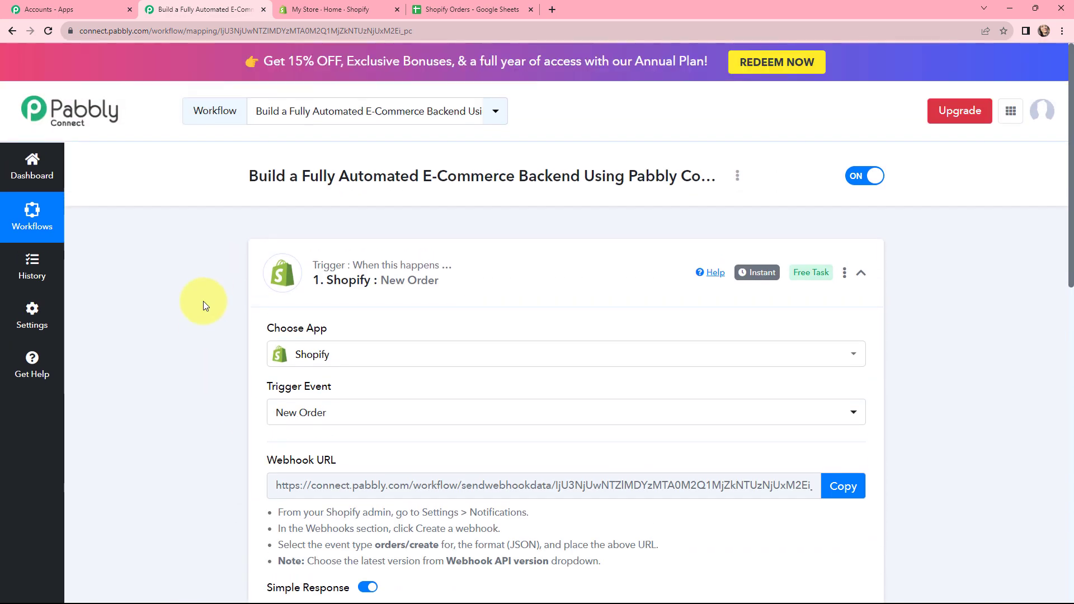
pyautogui.scroll(-5, 203, 302)
pyautogui.scroll(2, 205, 303)
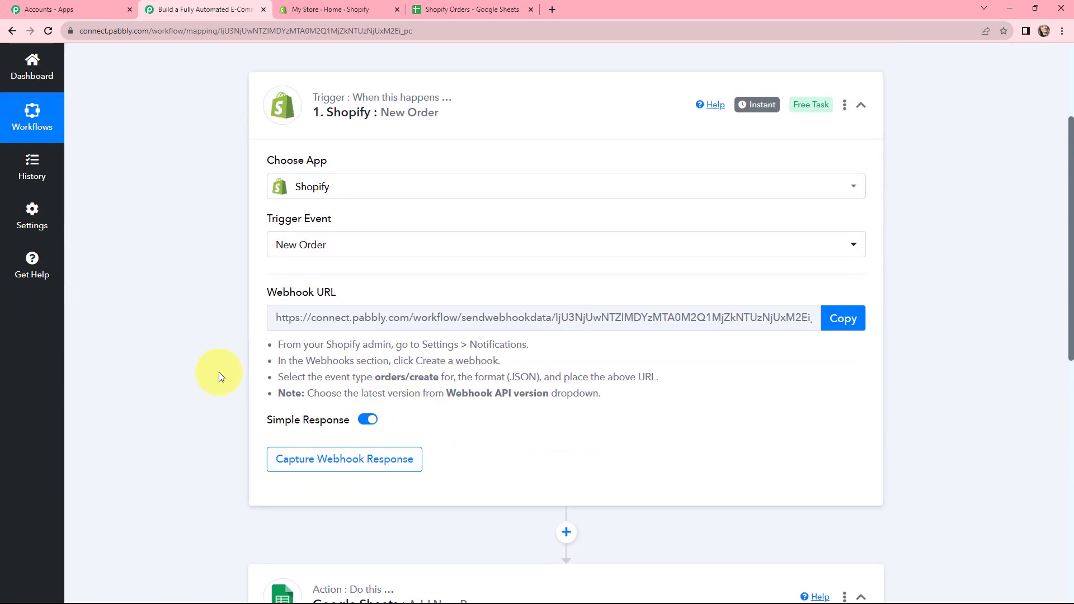
pyautogui.scroll(3, 225, 403)
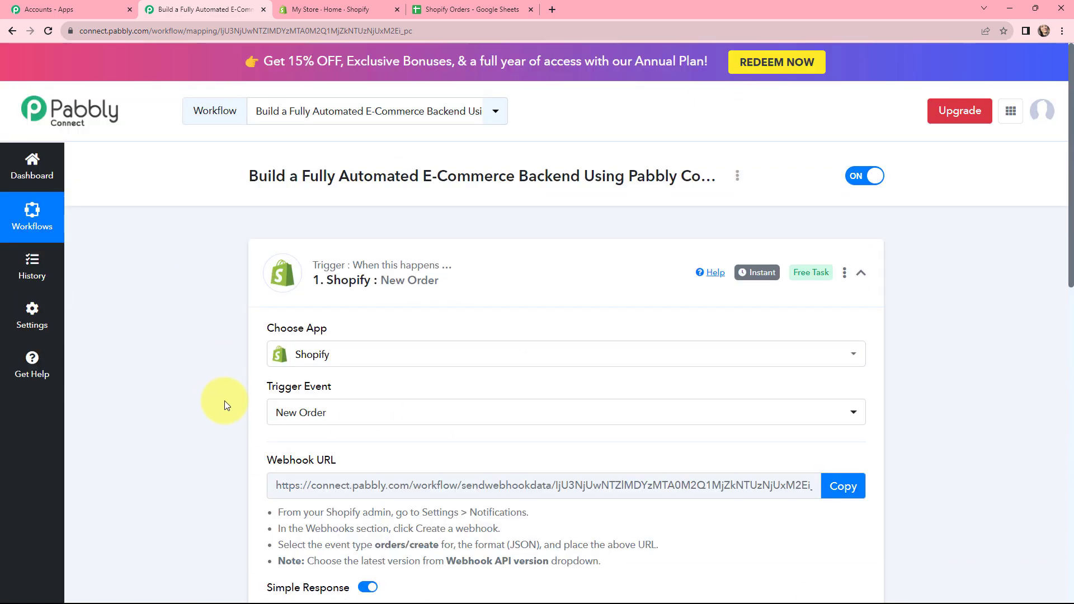
pyautogui.scroll(-2, 226, 404)
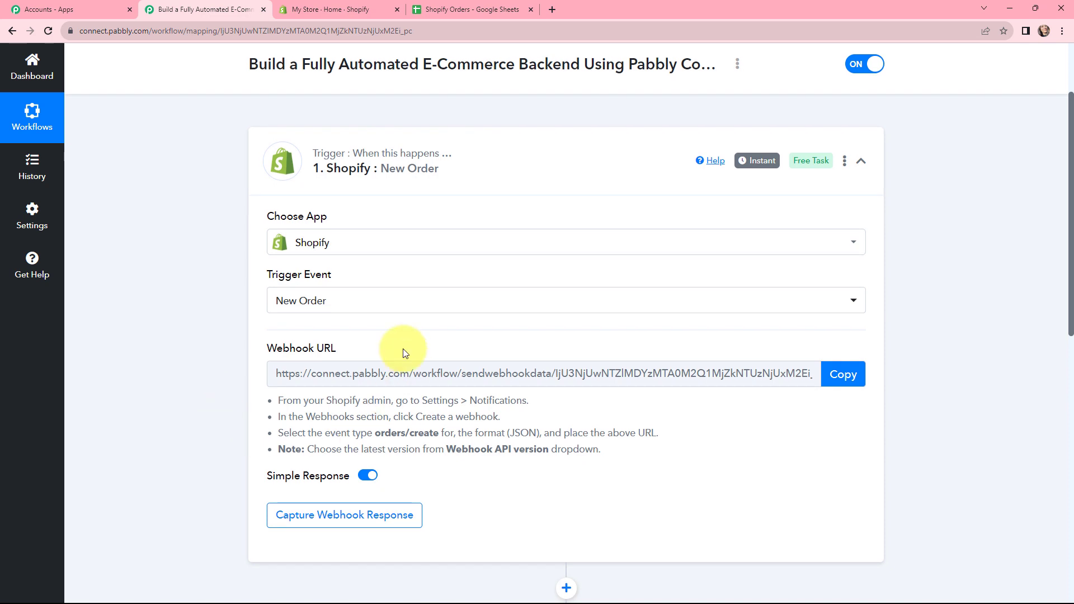
pyautogui.moveTo(269, 403); pyautogui.dragTo(601, 449)
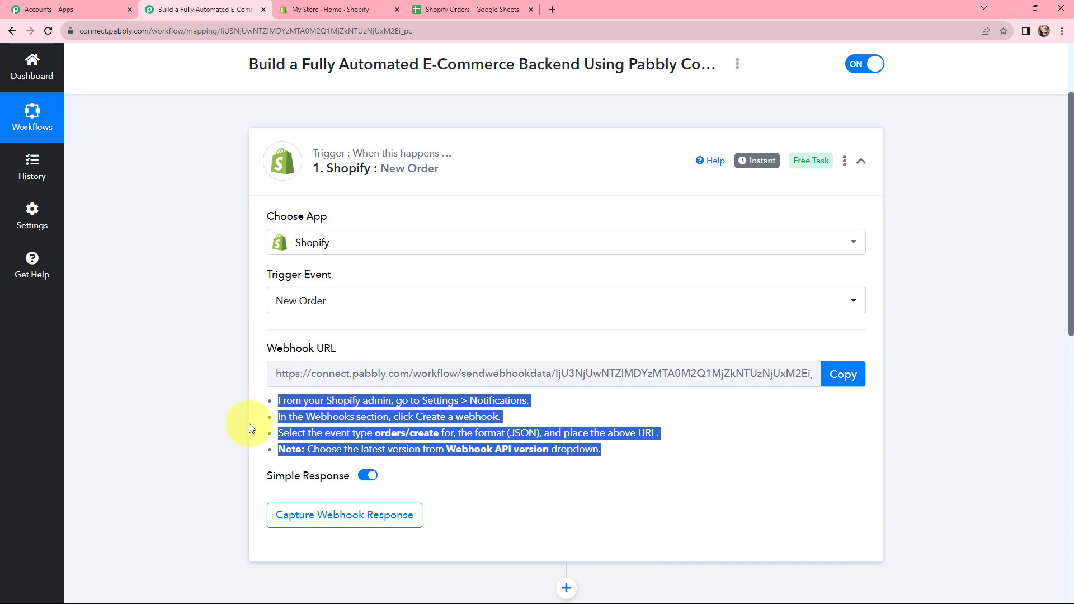
pyautogui.click(294, 352)
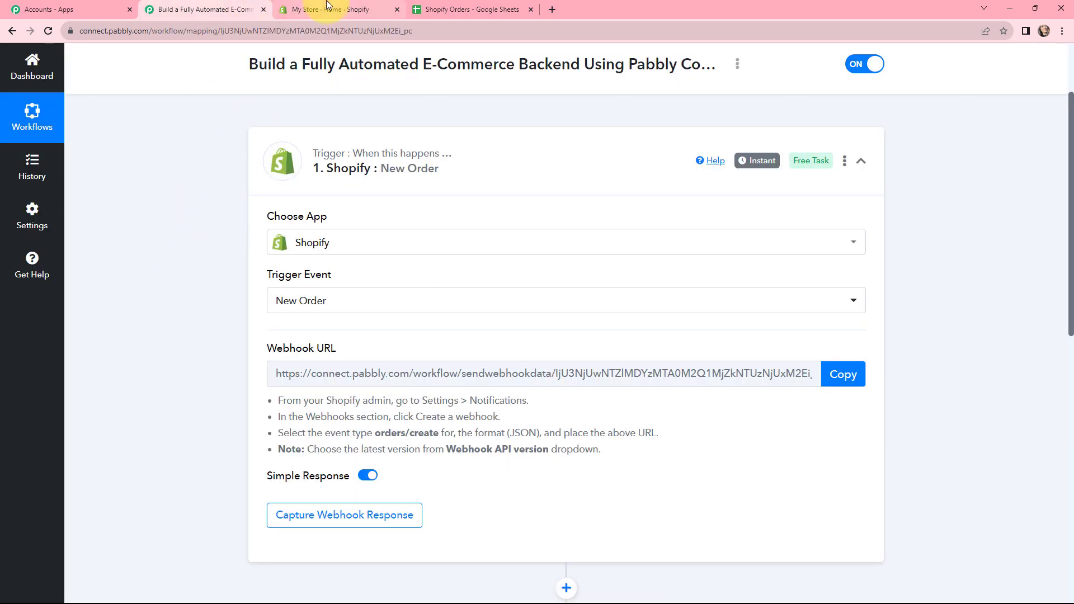
# - Switch to the Shopify admin and open the Webhooks section of the store's notification settings
pyautogui.click(302, 9)
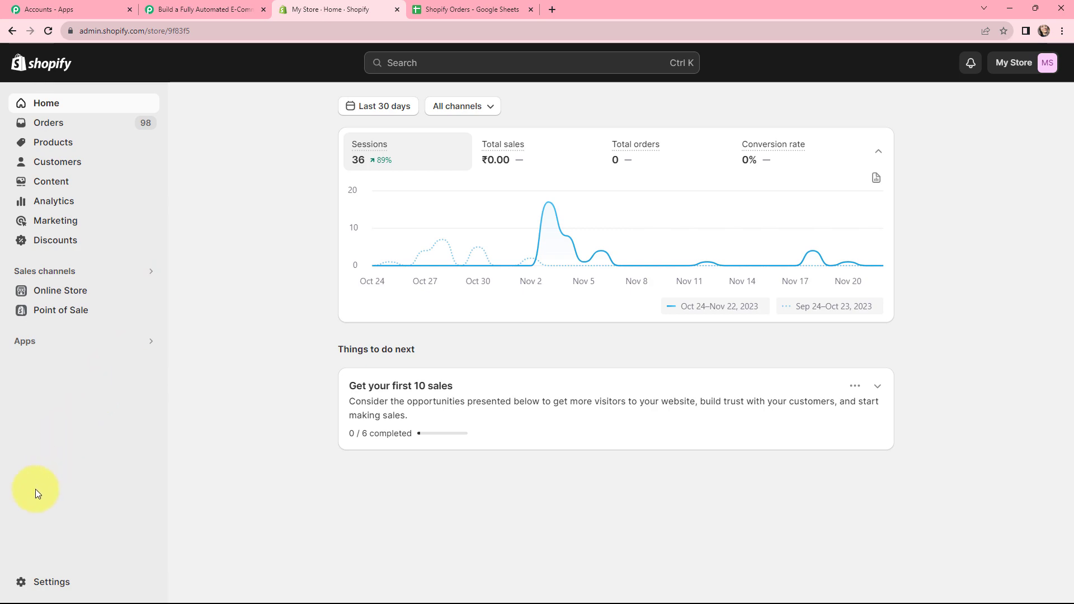
pyautogui.click(60, 578)
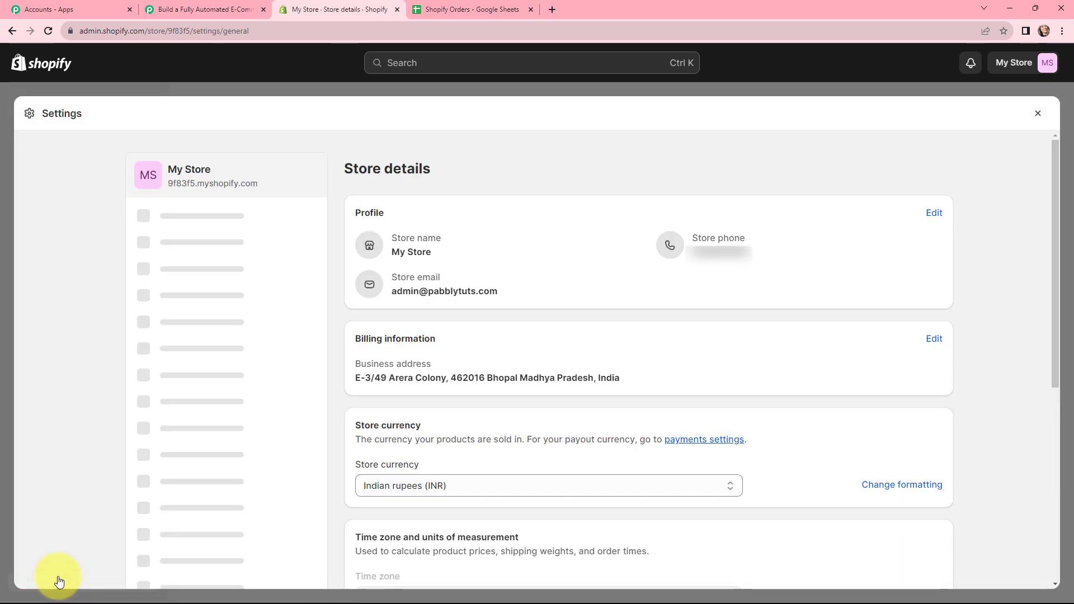
pyautogui.scroll(-3, 221, 302)
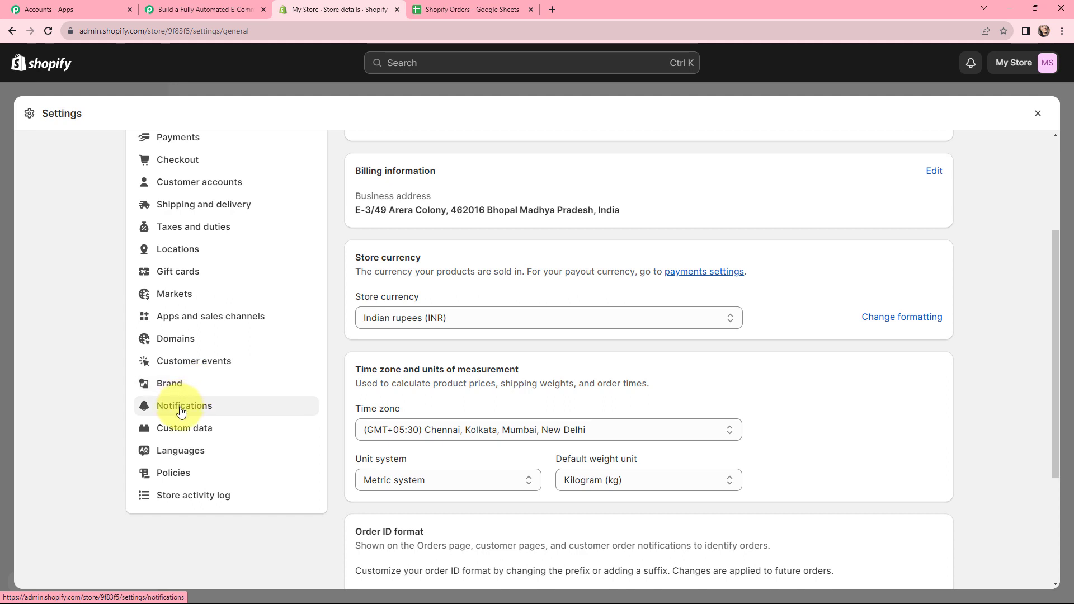
pyautogui.click(181, 411)
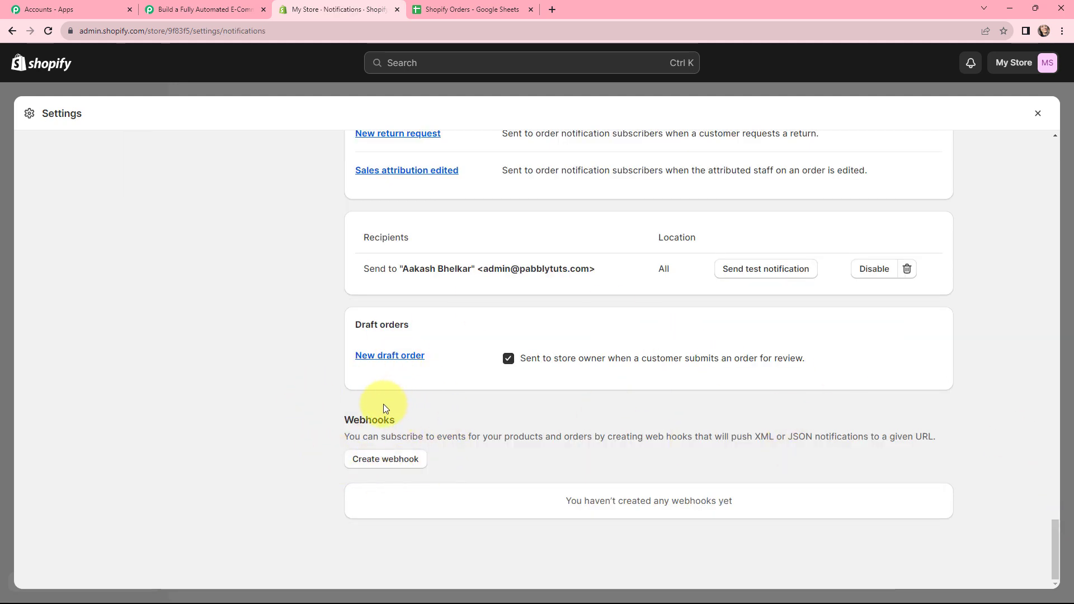
# - Start a new webhook in Shopify and set its event to Order creation
pyautogui.click(386, 459)
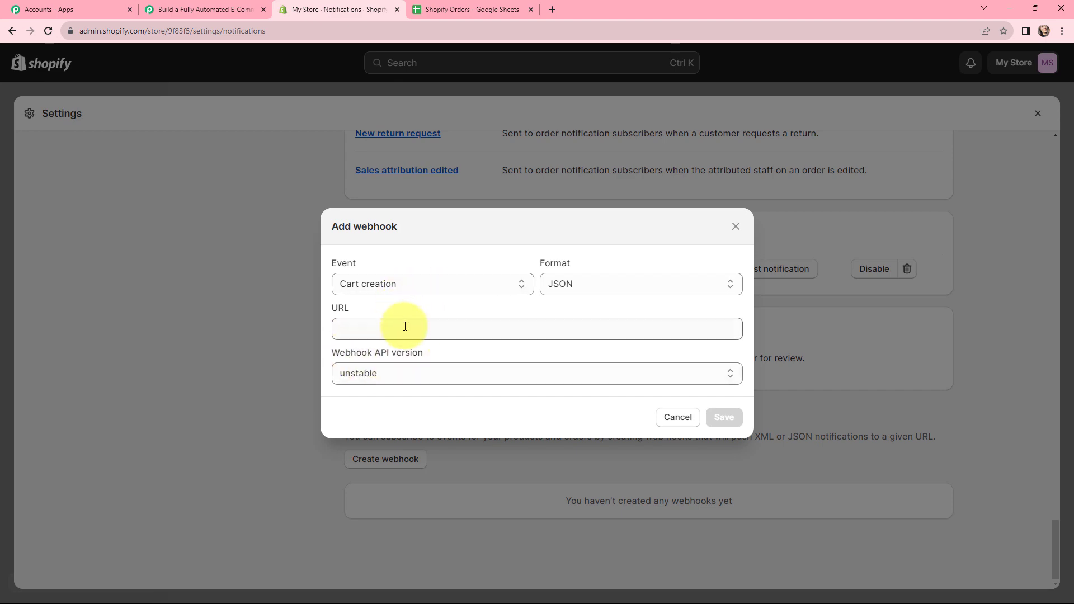
pyautogui.click(405, 290)
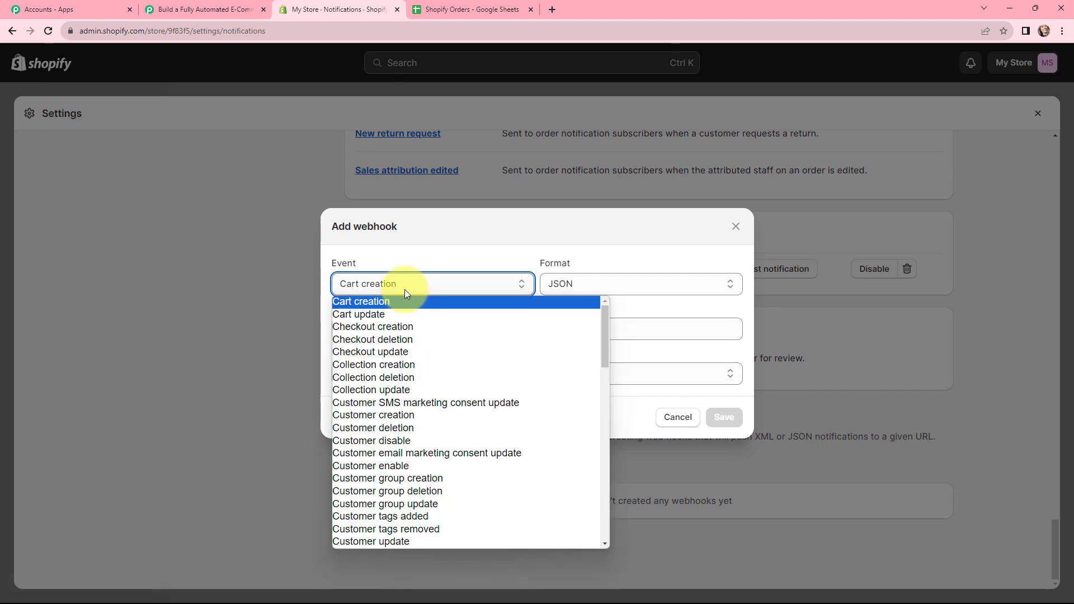
pyautogui.scroll(-1, 411, 342)
pyautogui.scroll(-15, 411, 342)
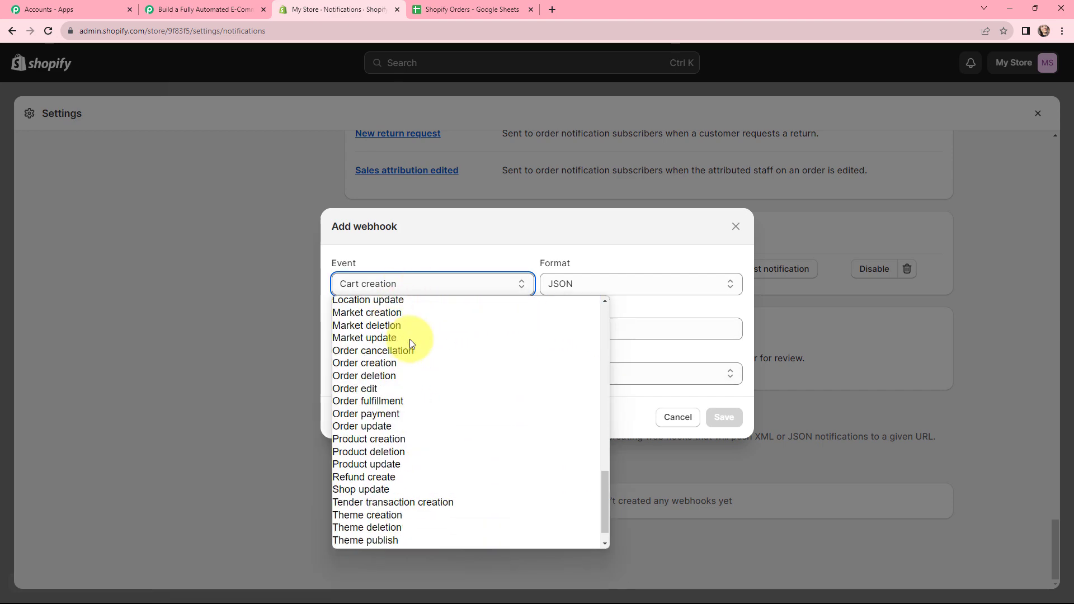
pyautogui.click(384, 364)
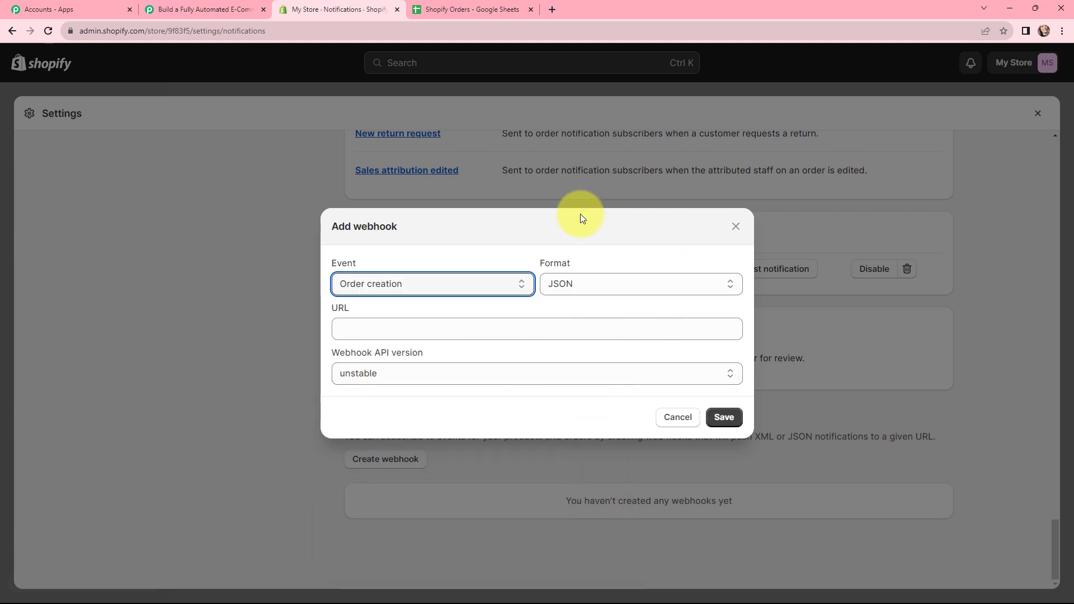
# - Copy the Shopify trigger's webhook URL from Pabbly Connect and paste it as the URL of the new Shopify webhook
pyautogui.hotkey('ctrl', 'shift', 'Tab')
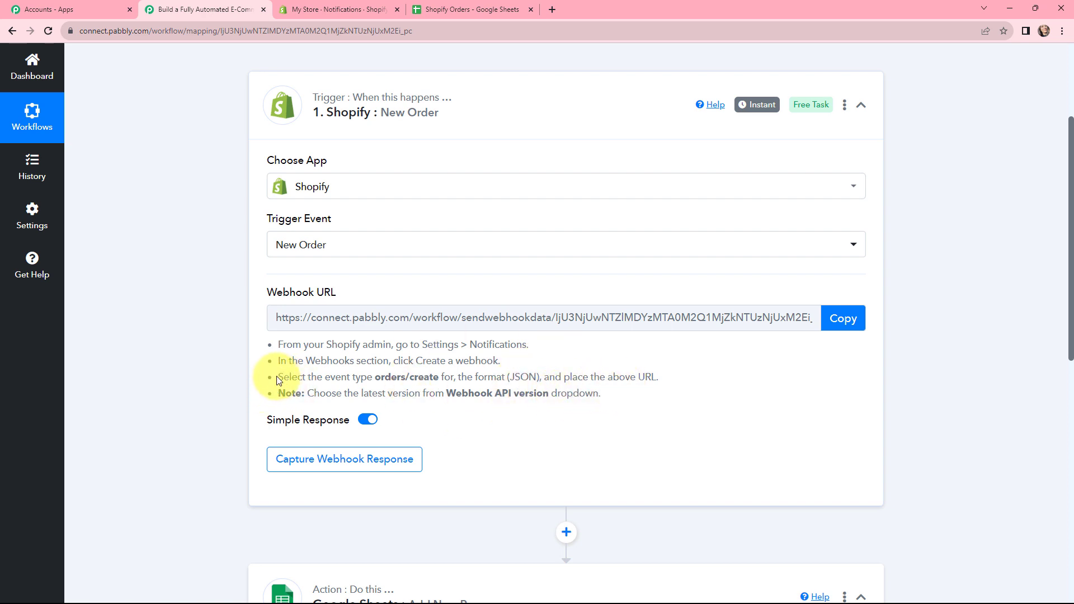
pyautogui.moveTo(278, 380); pyautogui.dragTo(351, 382)
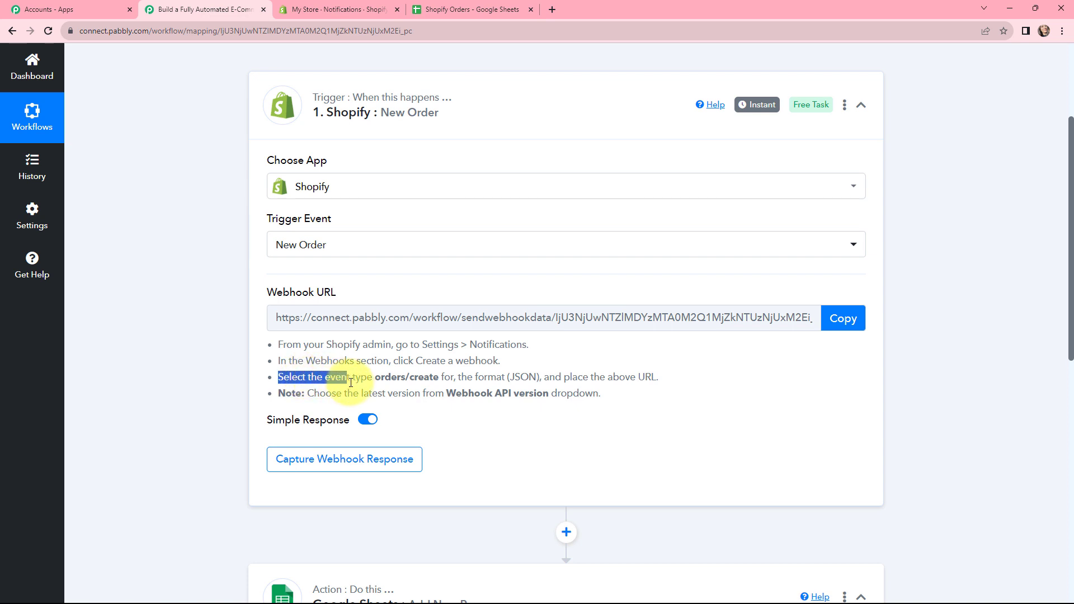
pyautogui.moveTo(435, 384); pyautogui.dragTo(587, 379)
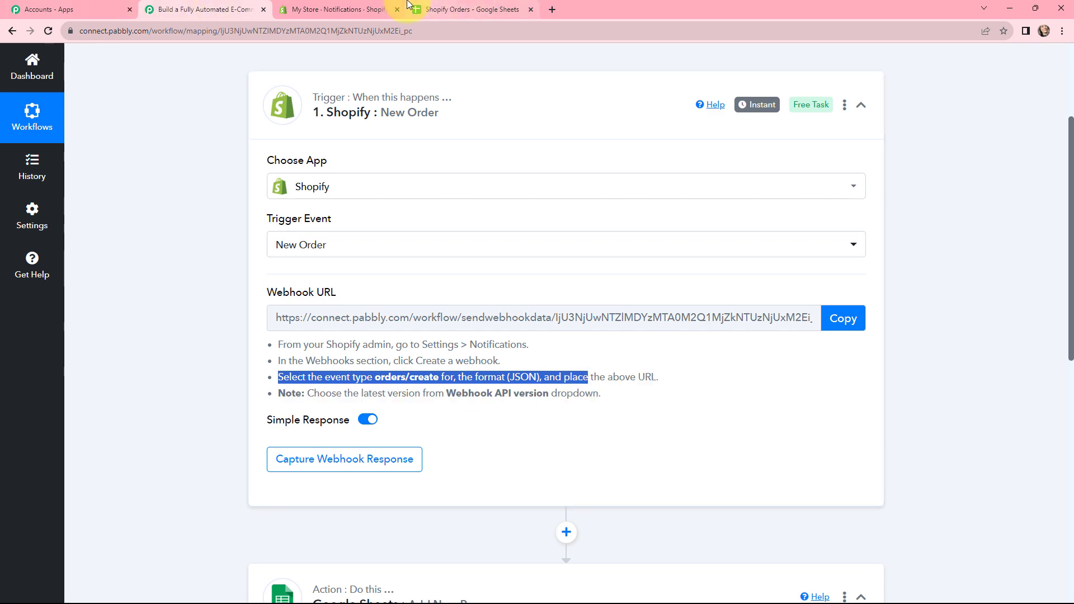
pyautogui.click(374, 7)
pyautogui.click(397, 329)
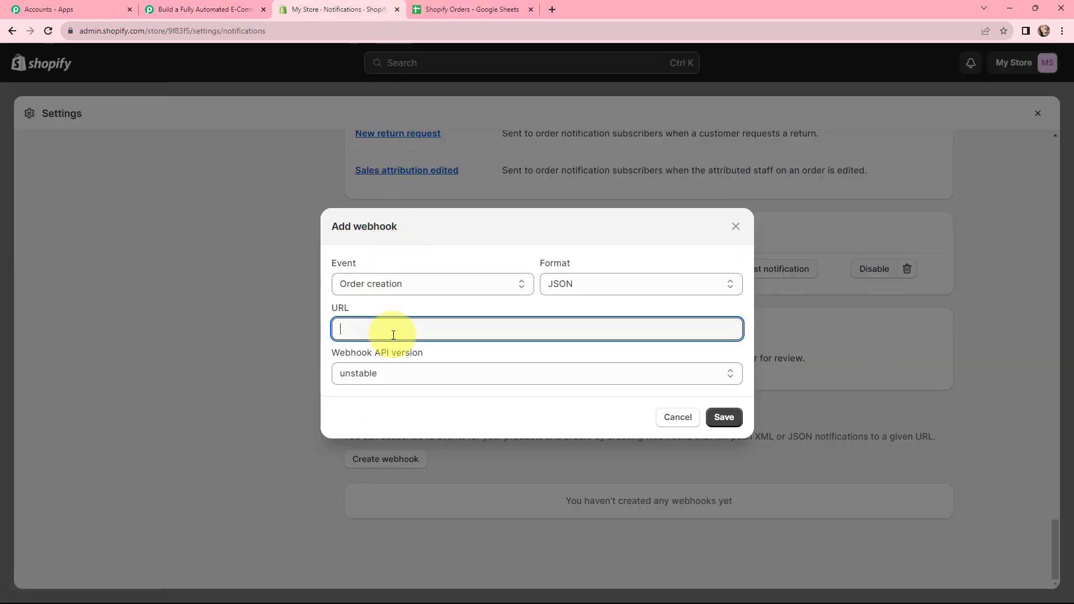
pyautogui.click(204, 9)
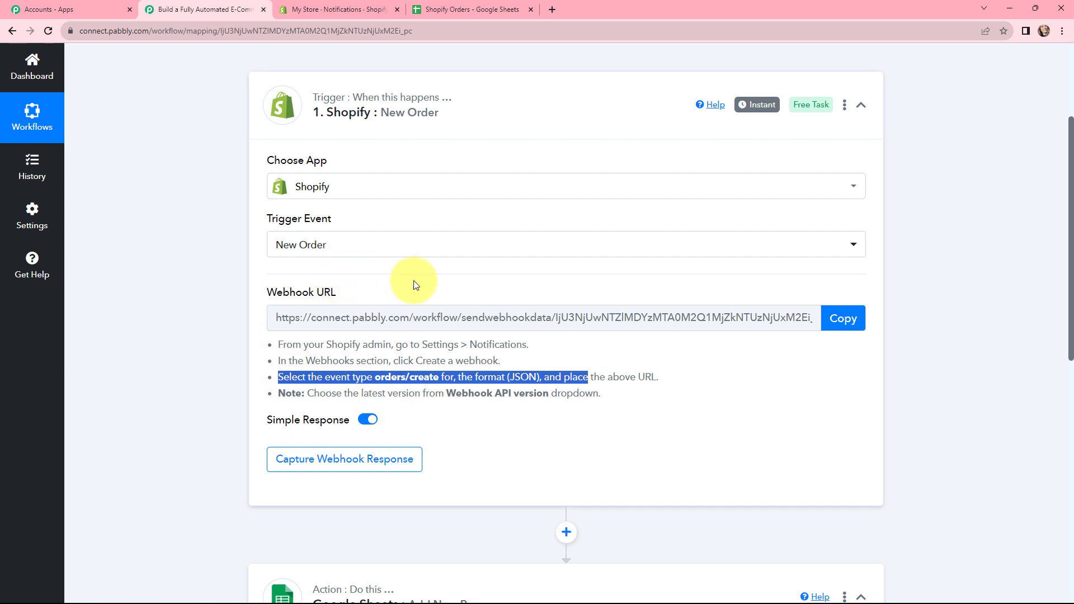
pyautogui.click(838, 318)
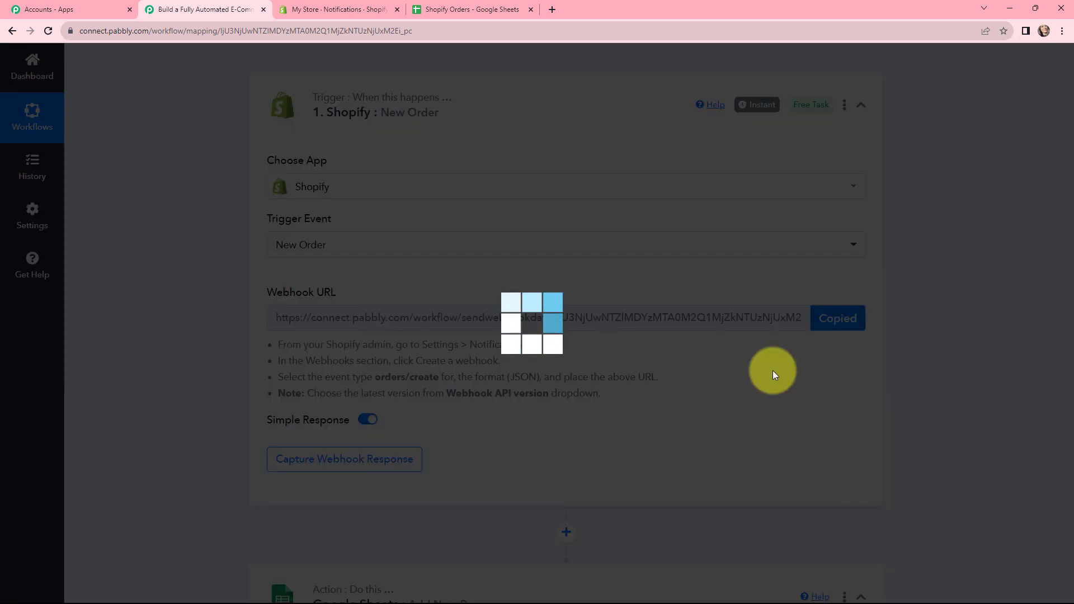
pyautogui.click(369, 5)
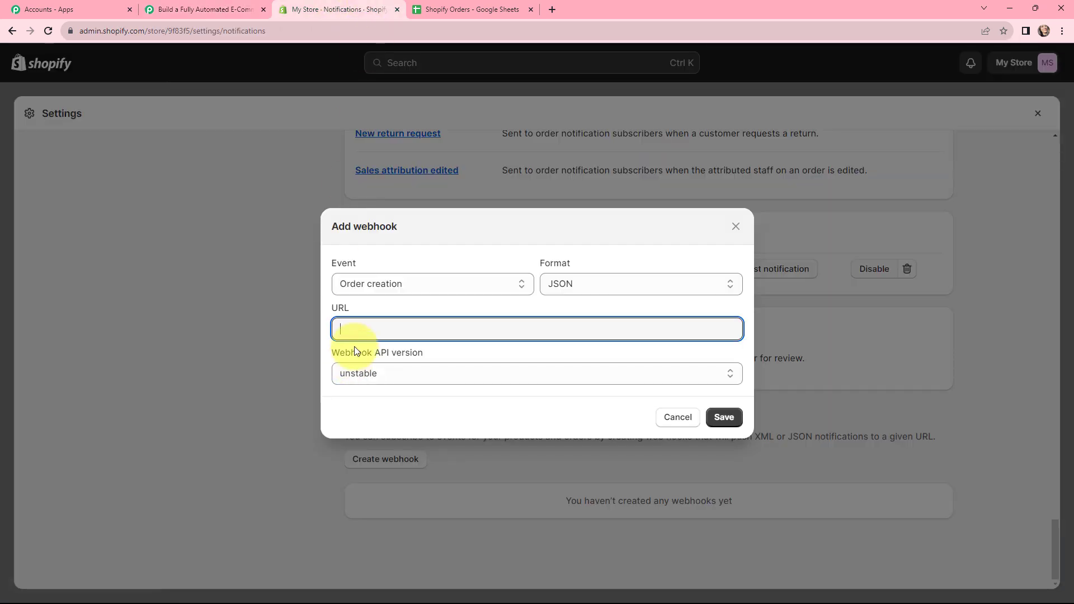
pyautogui.hotkey('ctrl', 'v')
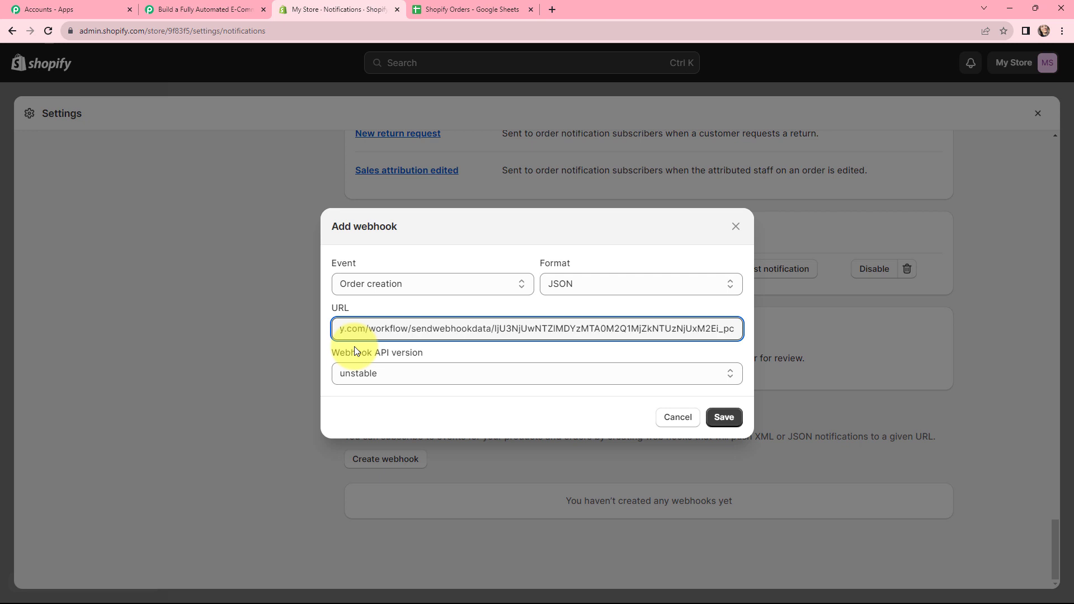
# - Set the webhook API version to 2023-10 (Latest) and save the webhook
pyautogui.click(381, 373)
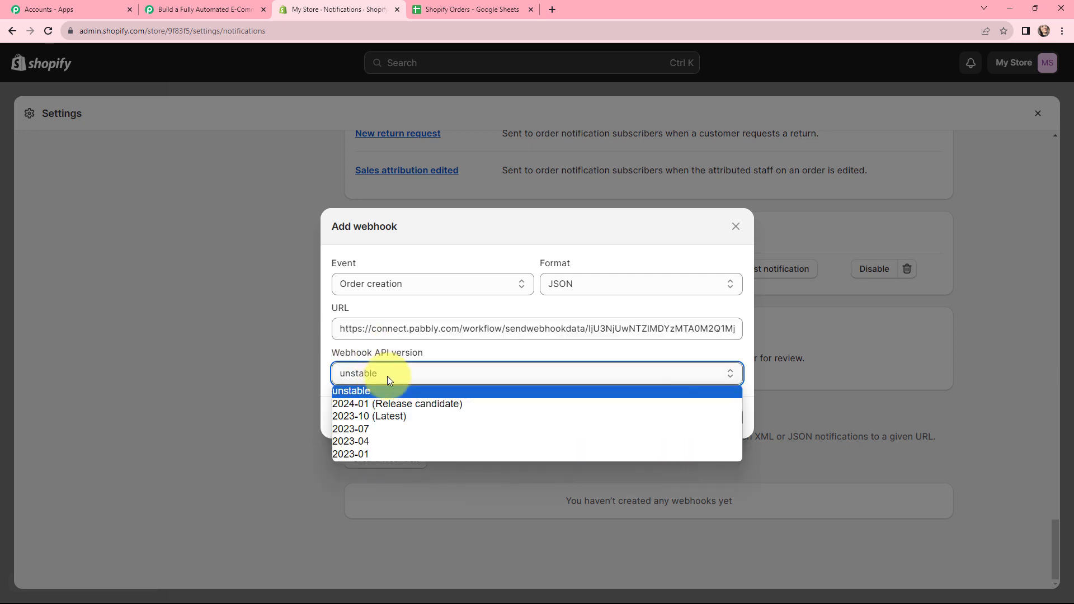
pyautogui.click(376, 414)
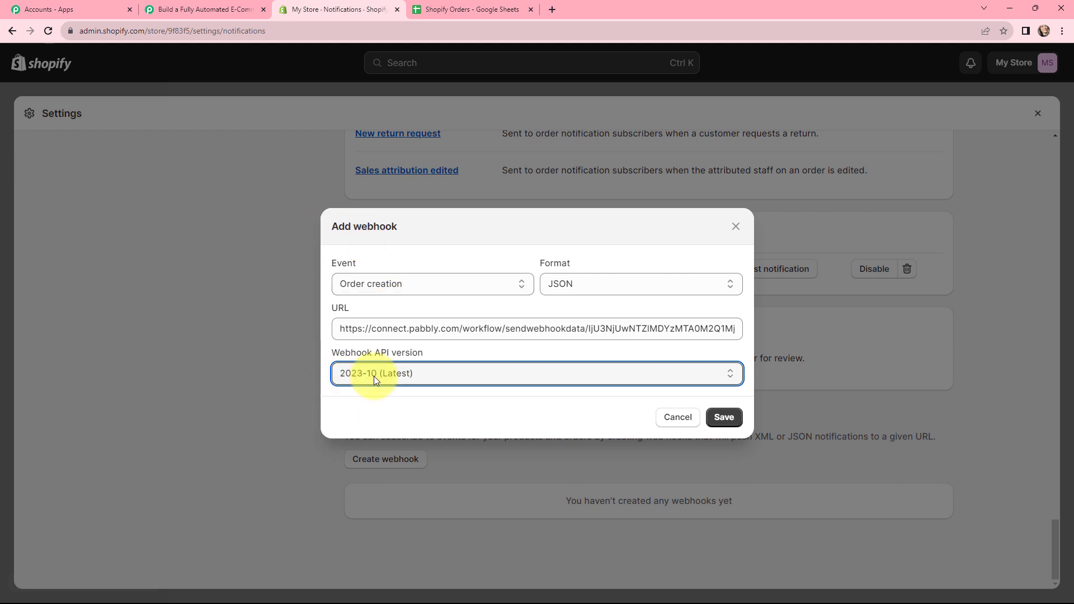
pyautogui.click(731, 416)
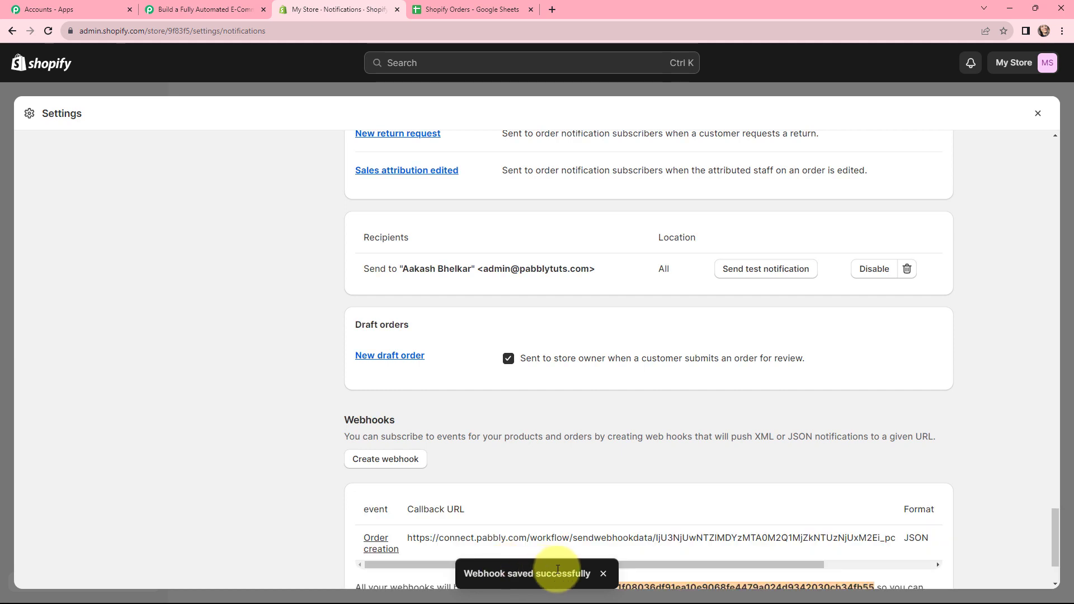
pyautogui.scroll(-3, 548, 482)
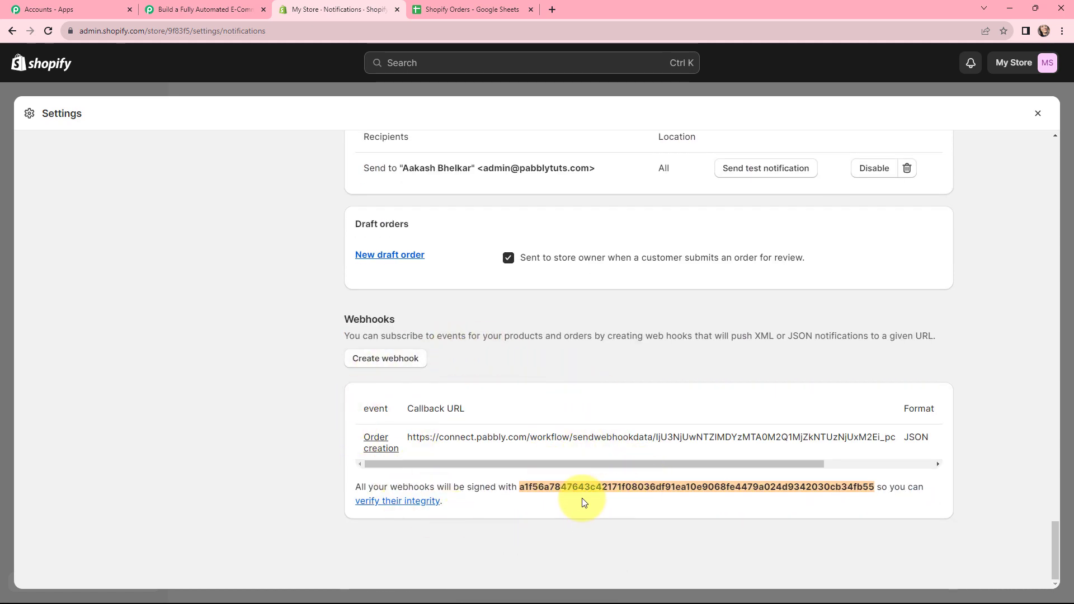
# - Check the trigger in Pabbly Connect, then switch to the My Store storefront and start buying PHP Course for Beginners
pyautogui.click(179, 4)
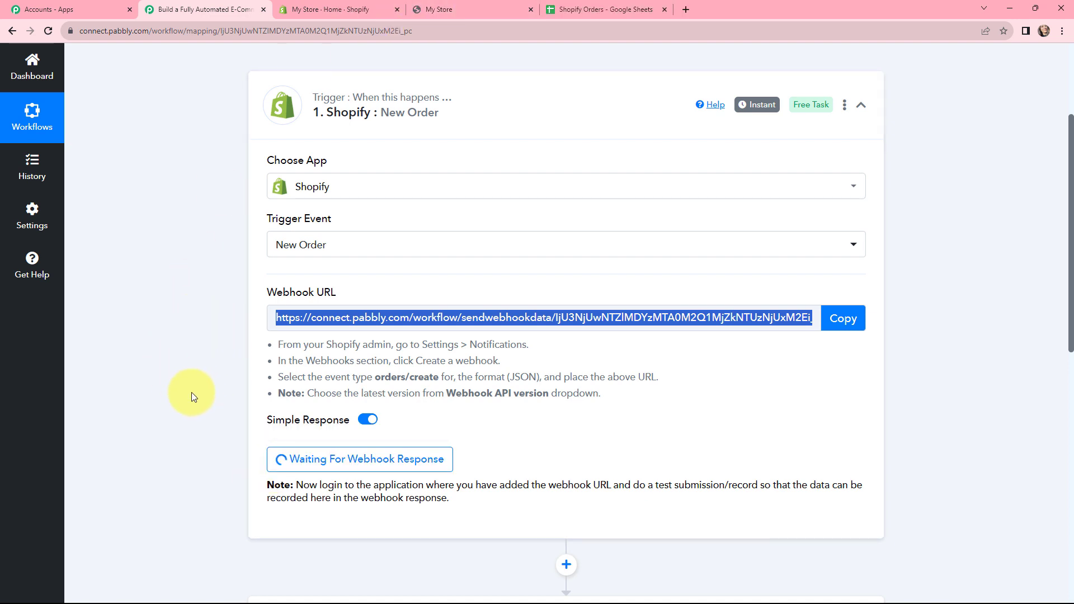
pyautogui.click(468, 8)
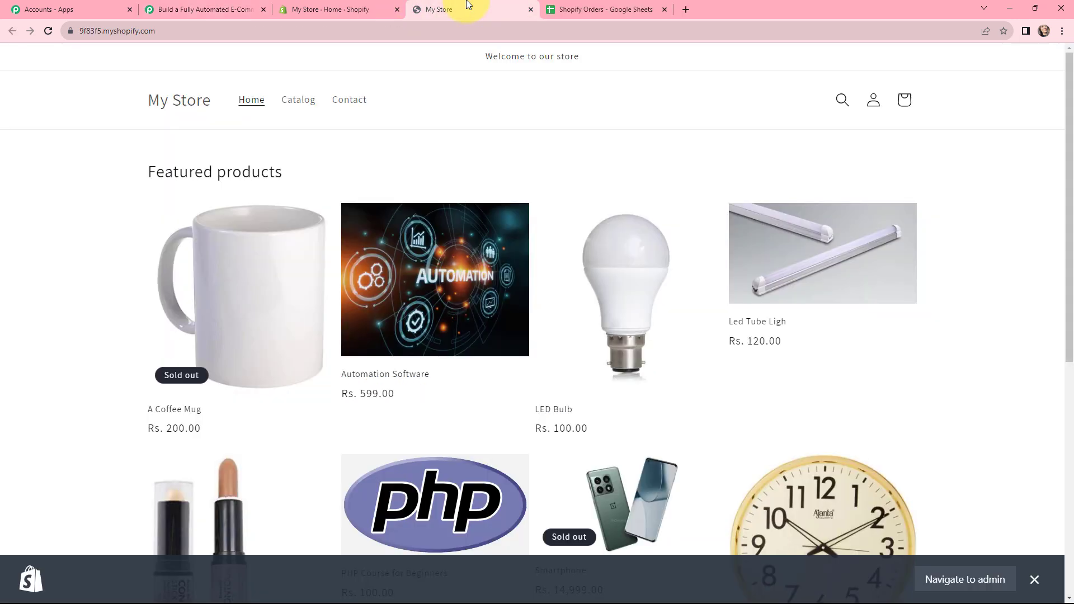
pyautogui.scroll(-2, 534, 151)
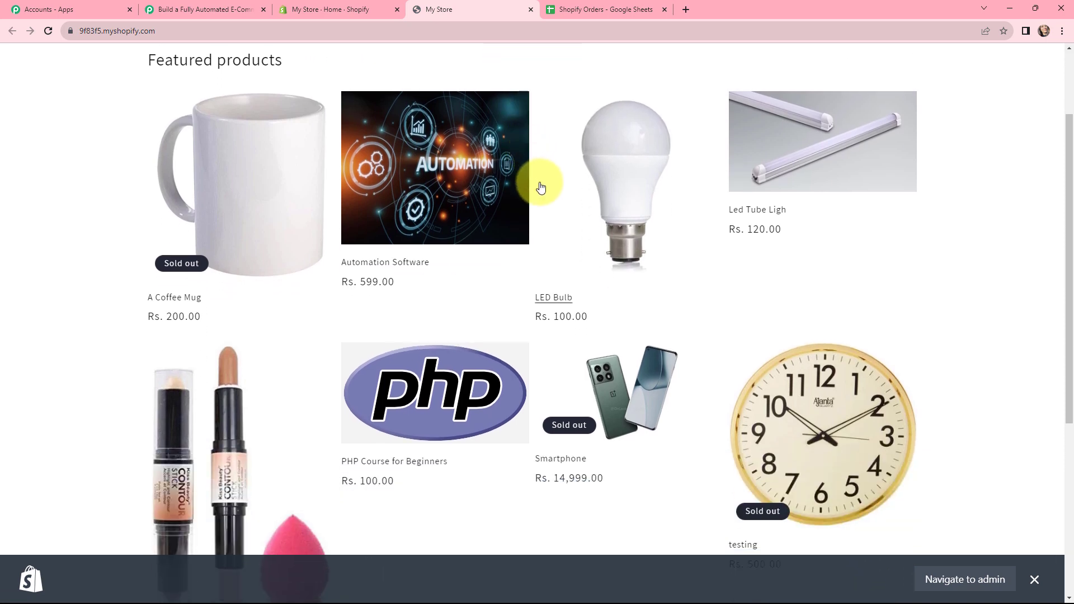
pyautogui.scroll(-1, 540, 179)
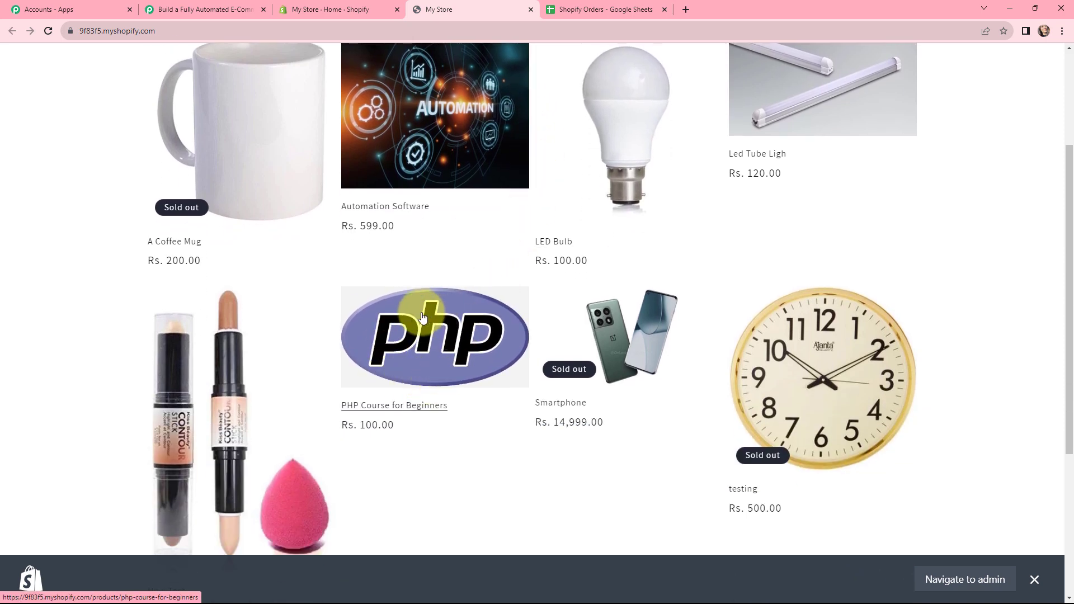
pyautogui.click(441, 342)
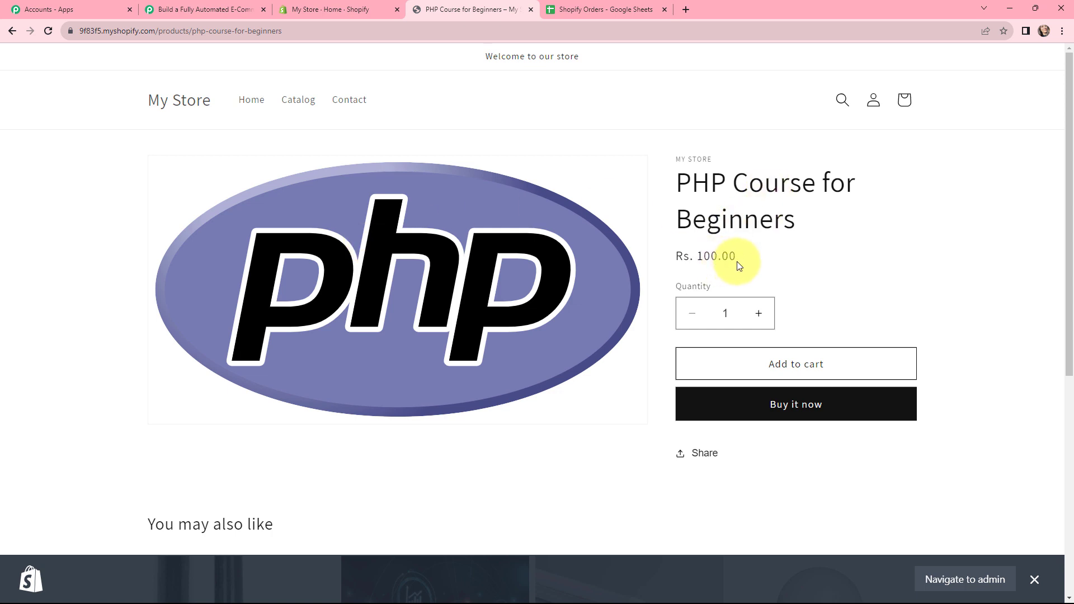
pyautogui.moveTo(737, 262); pyautogui.dragTo(696, 258)
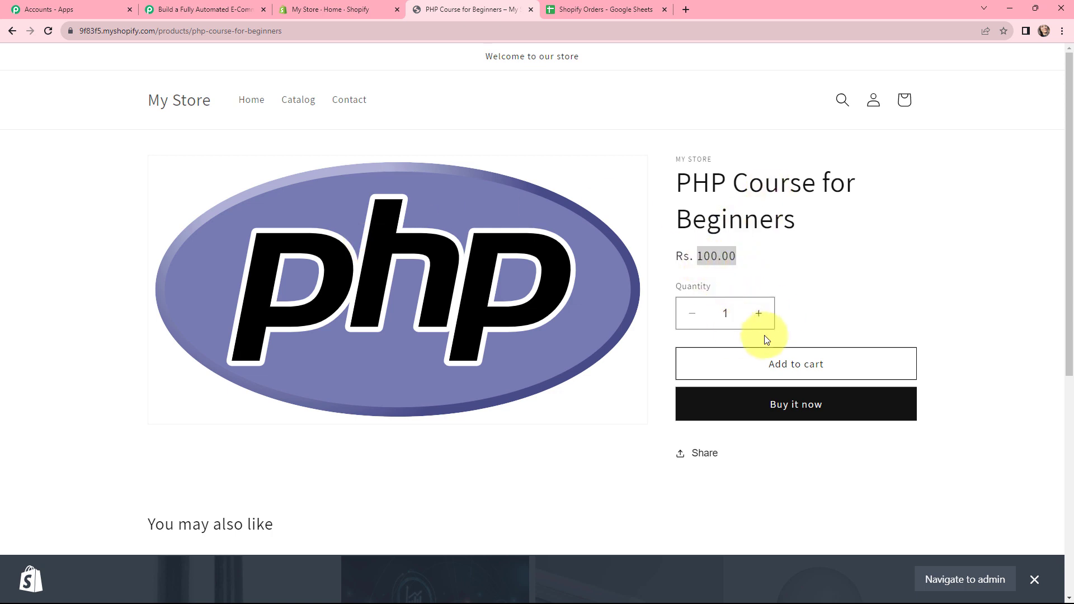
pyautogui.click(798, 411)
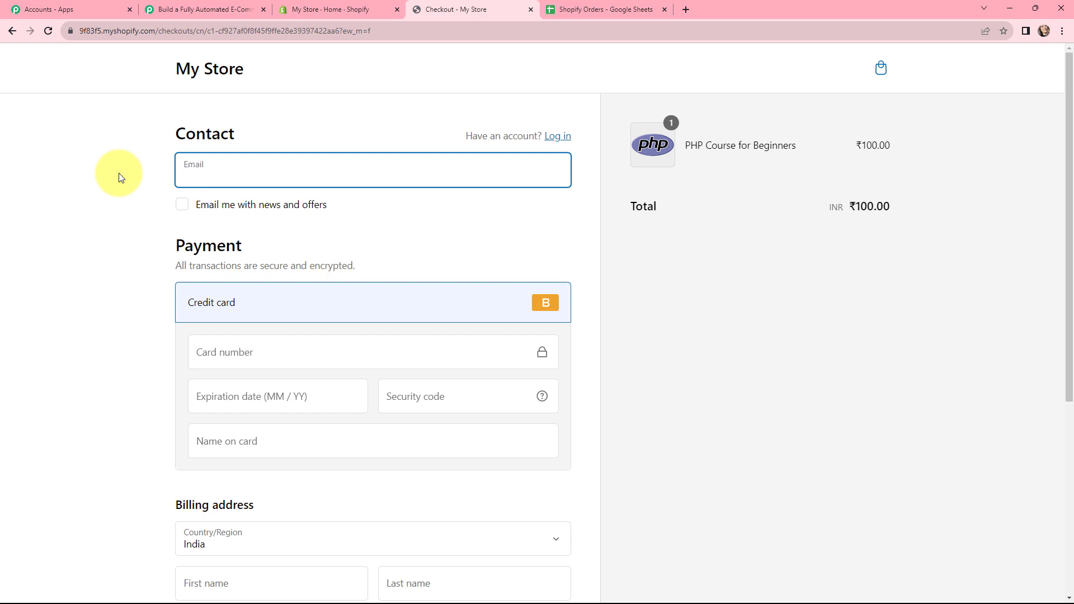
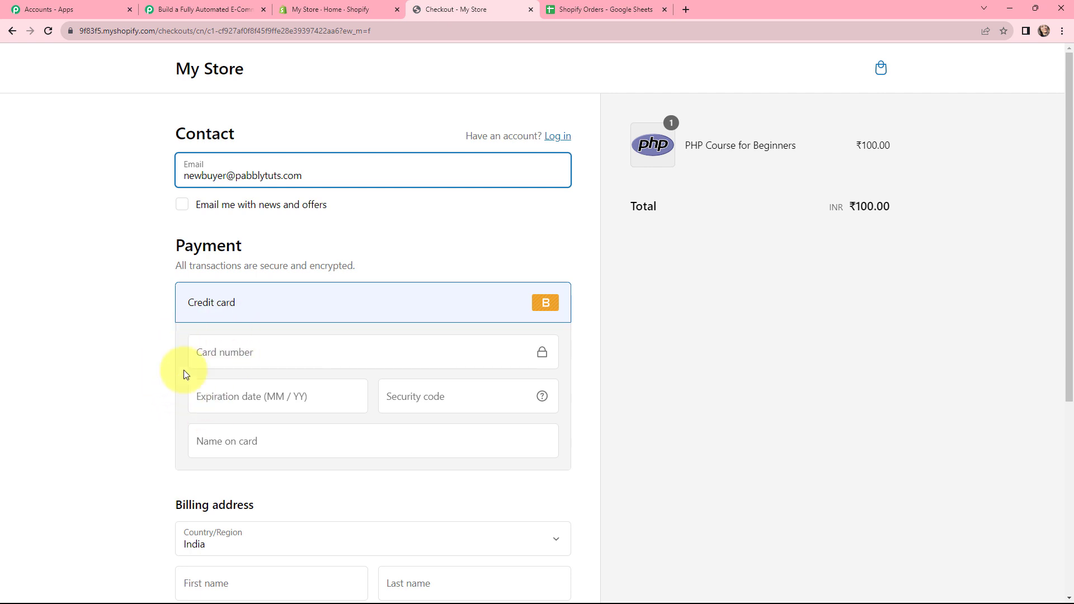
# - Fill in the credit card payment with the test card number, expiration date, security code and name on card
pyautogui.click(218, 359)
pyautogui.write('1')
pyautogui.click(233, 405)
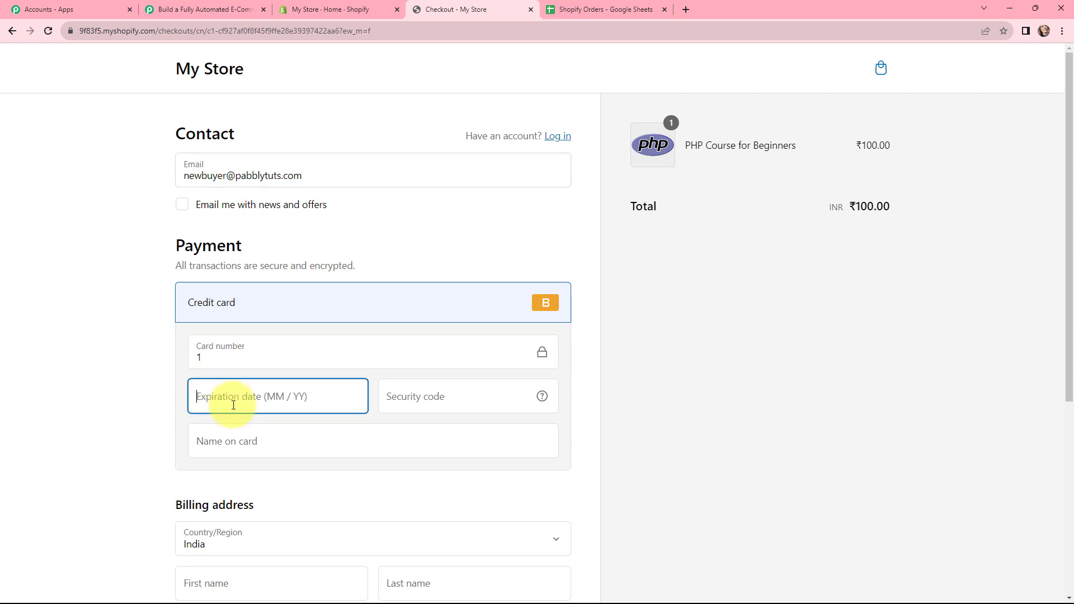
pyautogui.write('12 / ')
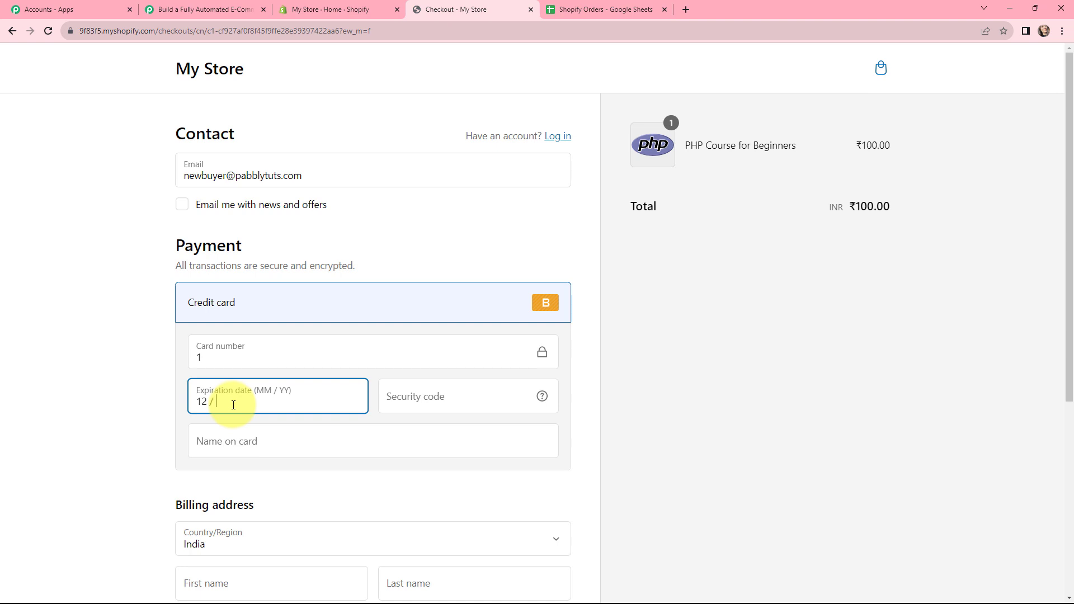
pyautogui.write('25')
pyautogui.click(411, 402)
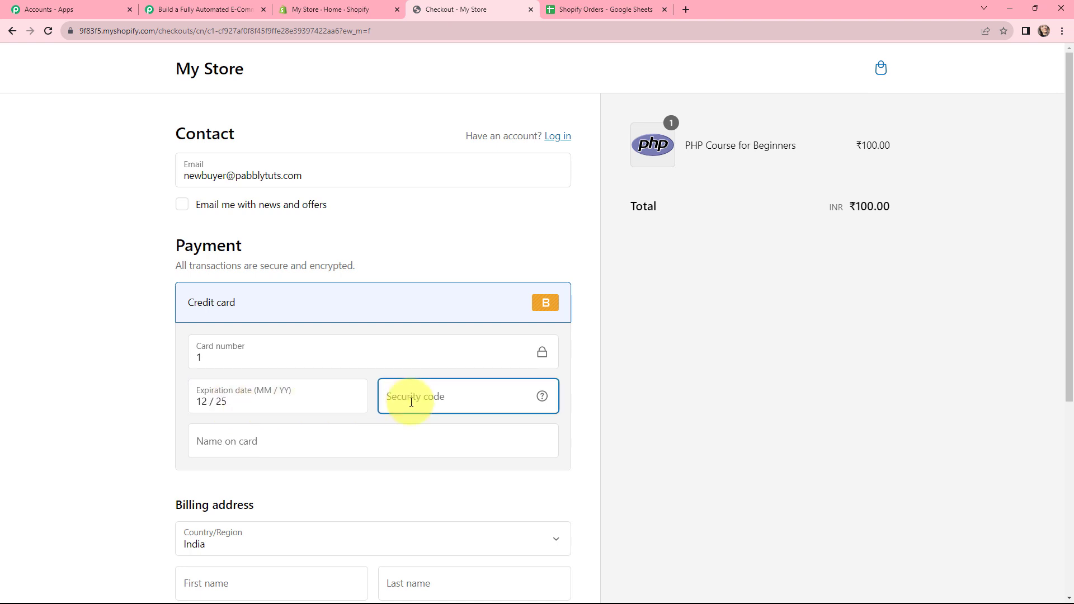
pyautogui.write('111')
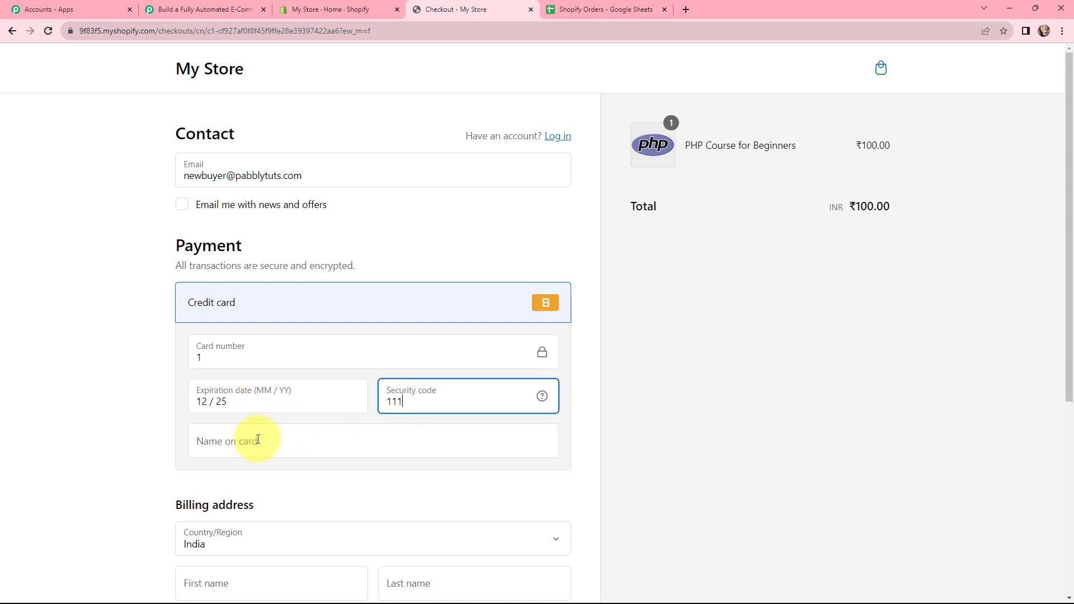
pyautogui.click(258, 439)
pyautogui.write('Ne')
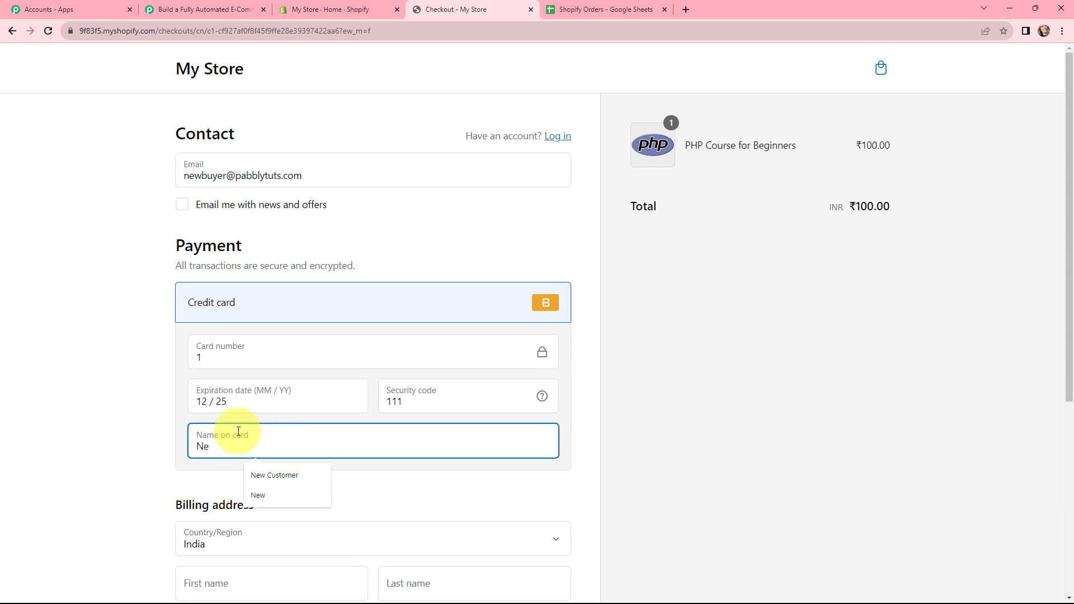
pyautogui.write('w Bu')
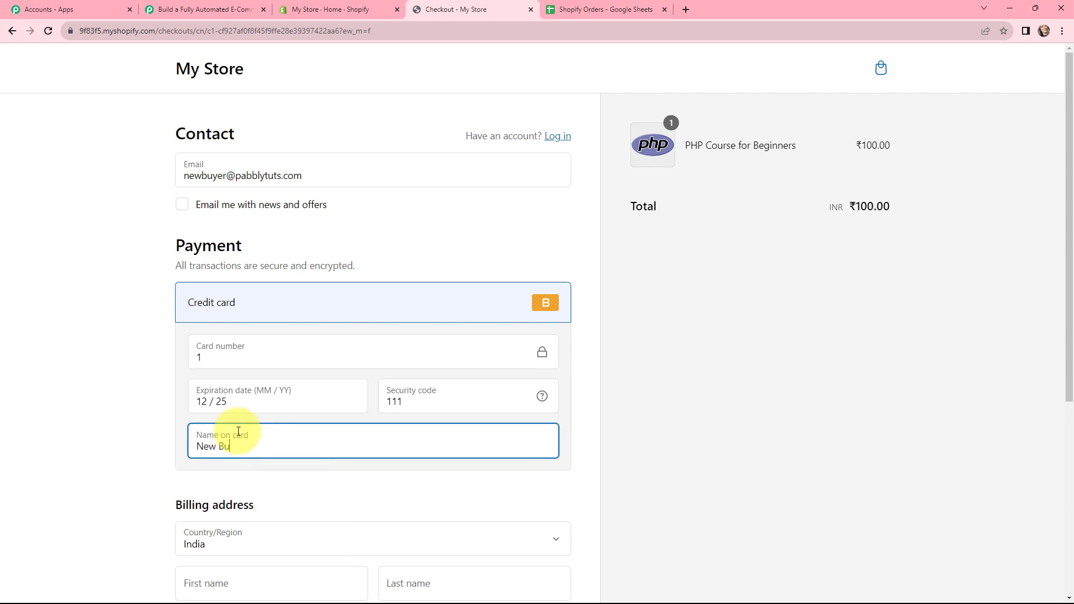
pyautogui.write('yer')
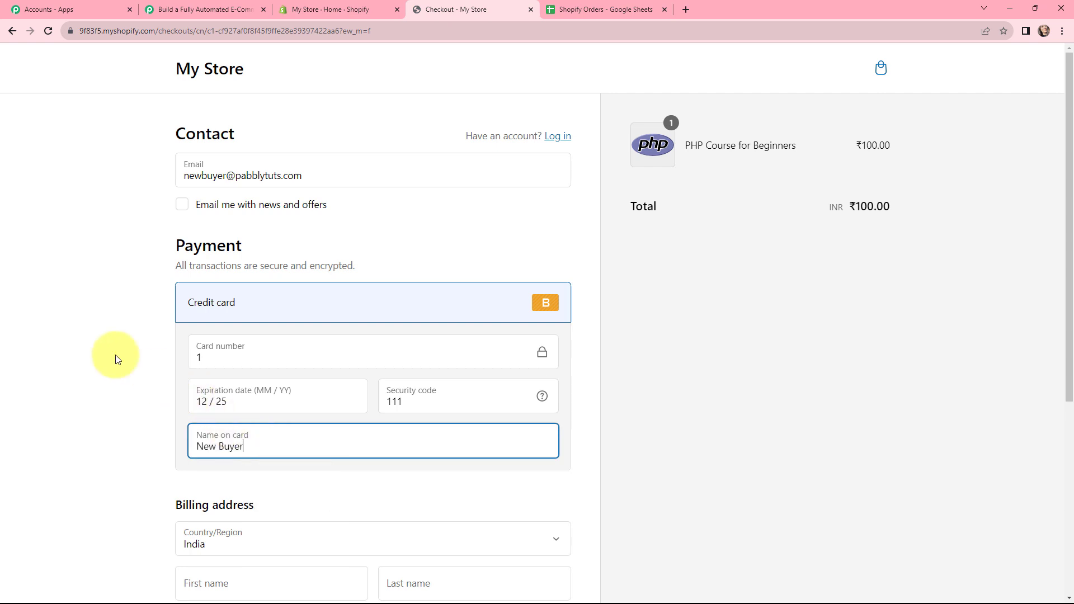
pyautogui.click(158, 347)
# - Enter the buyer's first and last name in the billing address
pyautogui.scroll(-5, 139, 342)
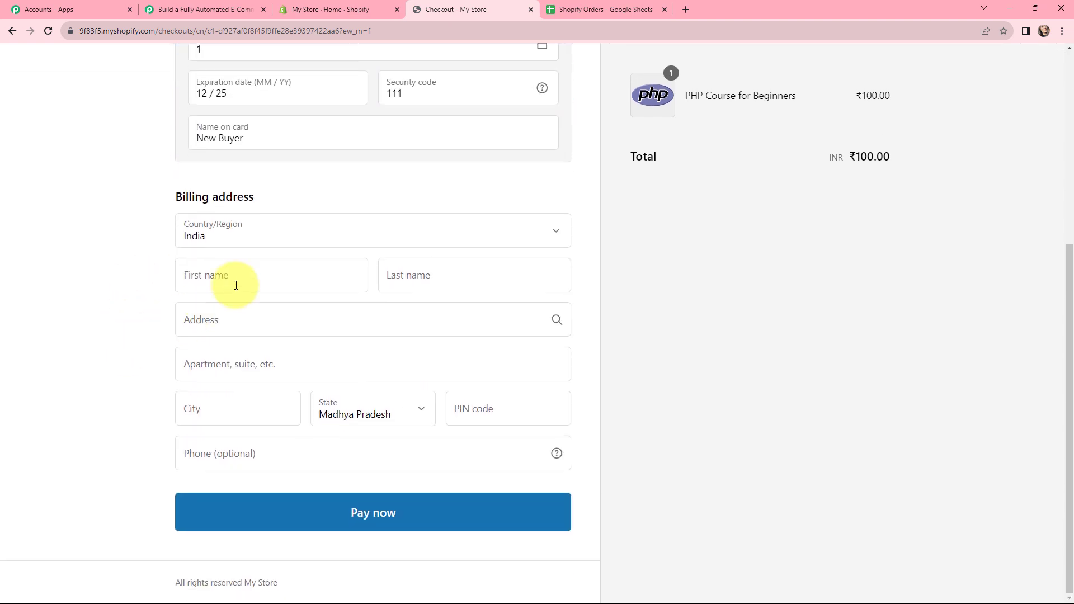
pyautogui.click(245, 276)
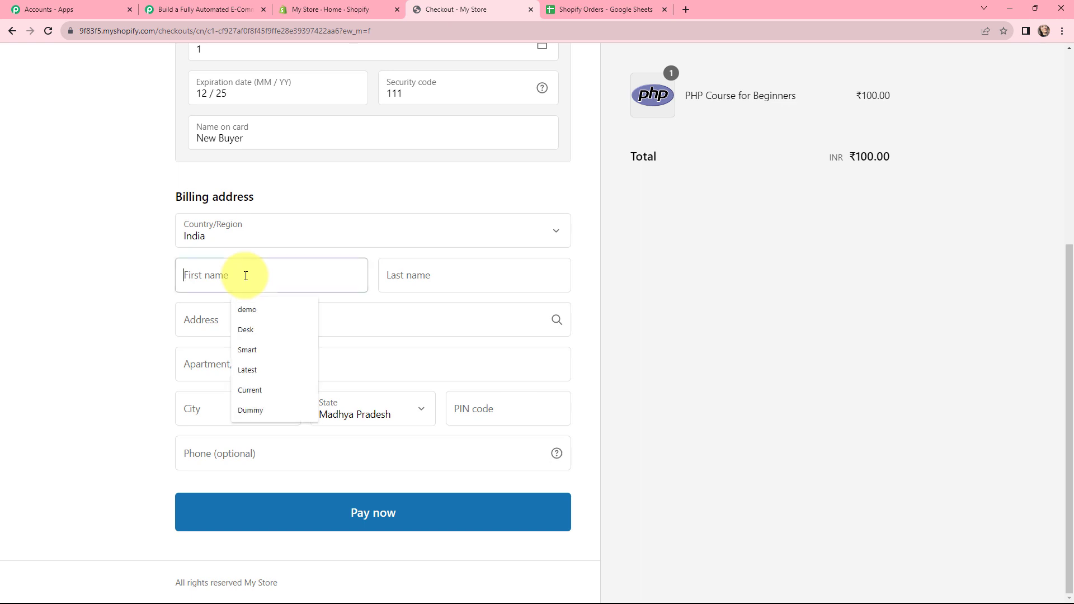
pyautogui.write('New')
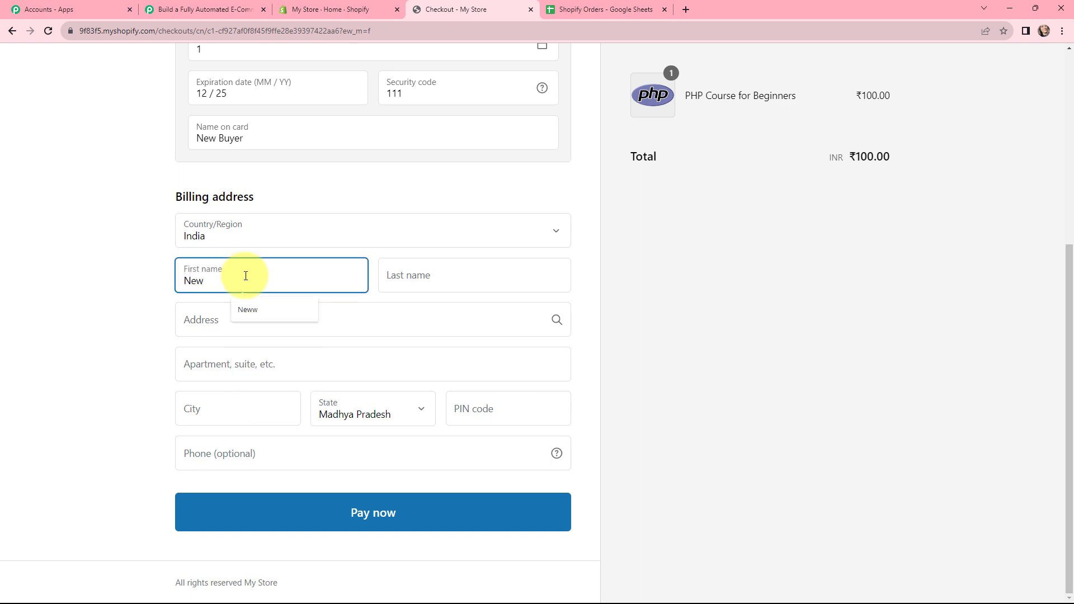
pyautogui.click(439, 275)
pyautogui.write('B')
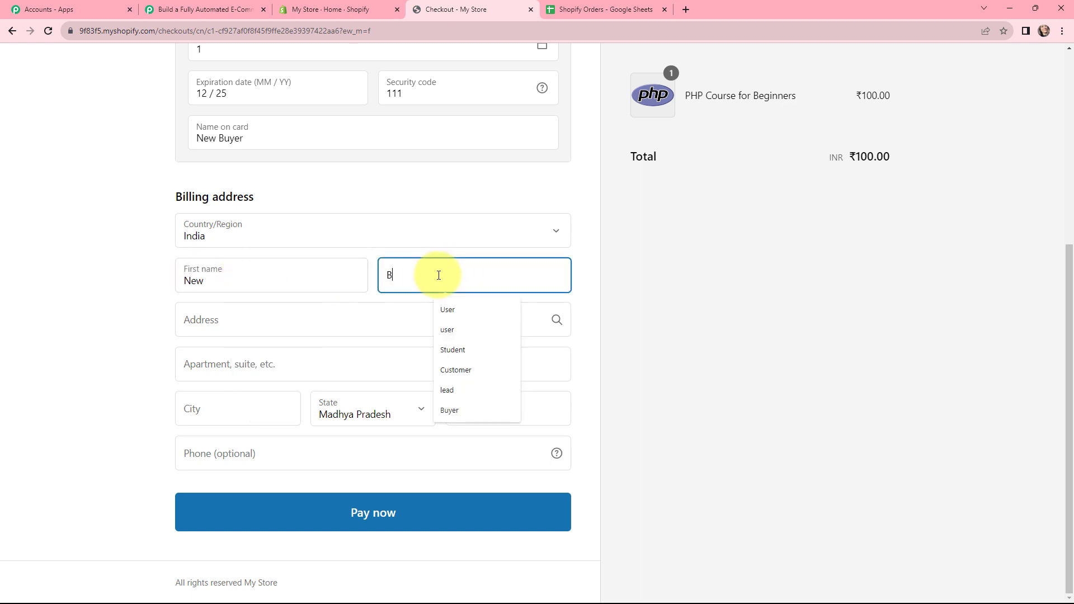
pyautogui.write('uyer')
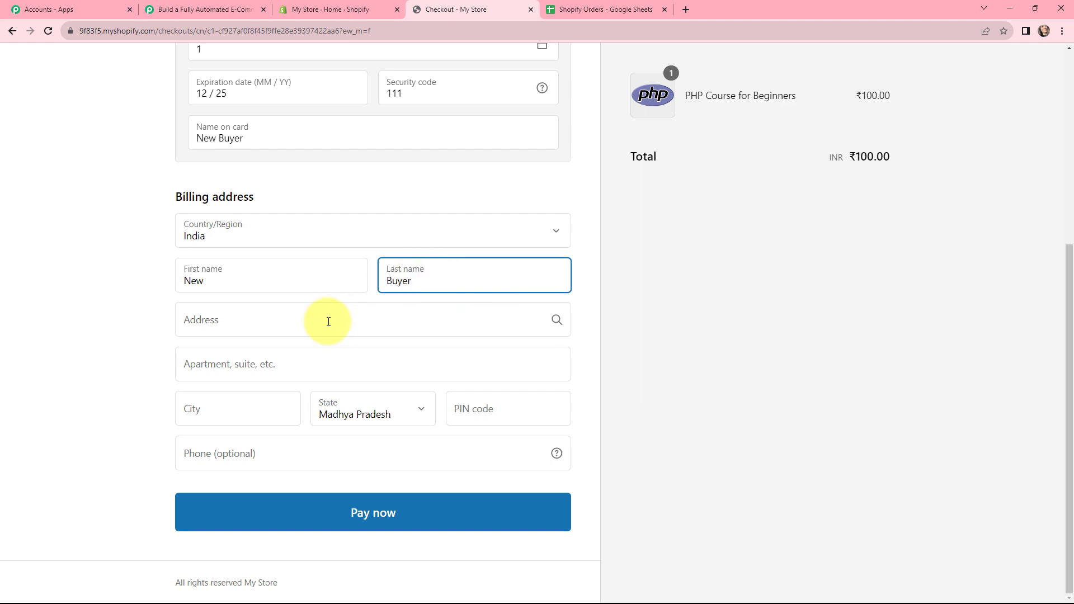
# - Complete the billing address with the buyer's street address, apartment, city, state and postal code, using the saved suggestions
pyautogui.click(321, 323)
pyautogui.write('ABC')
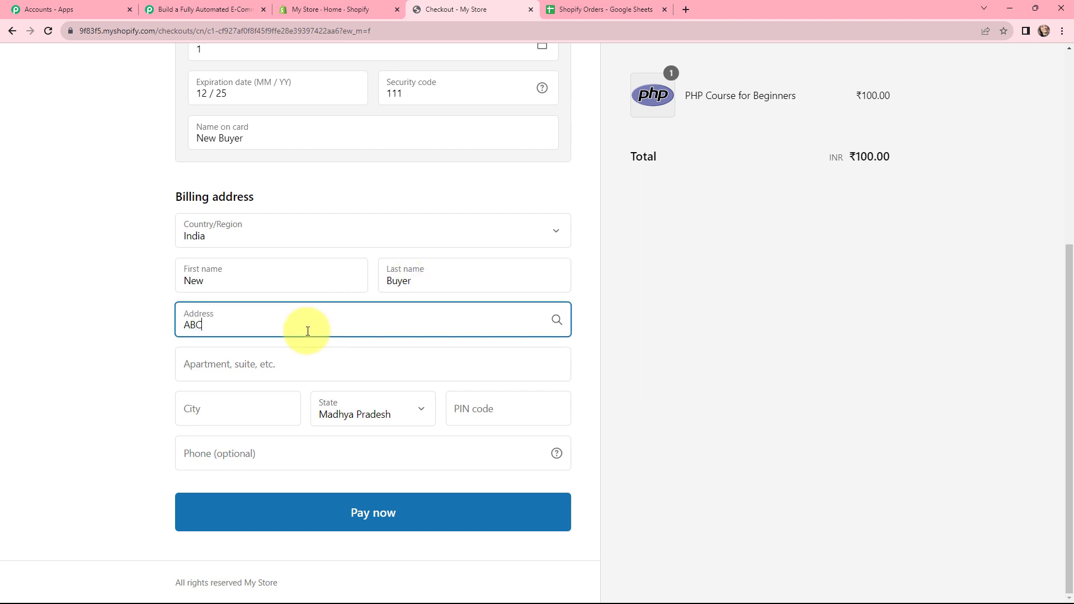
pyautogui.click(171, 324)
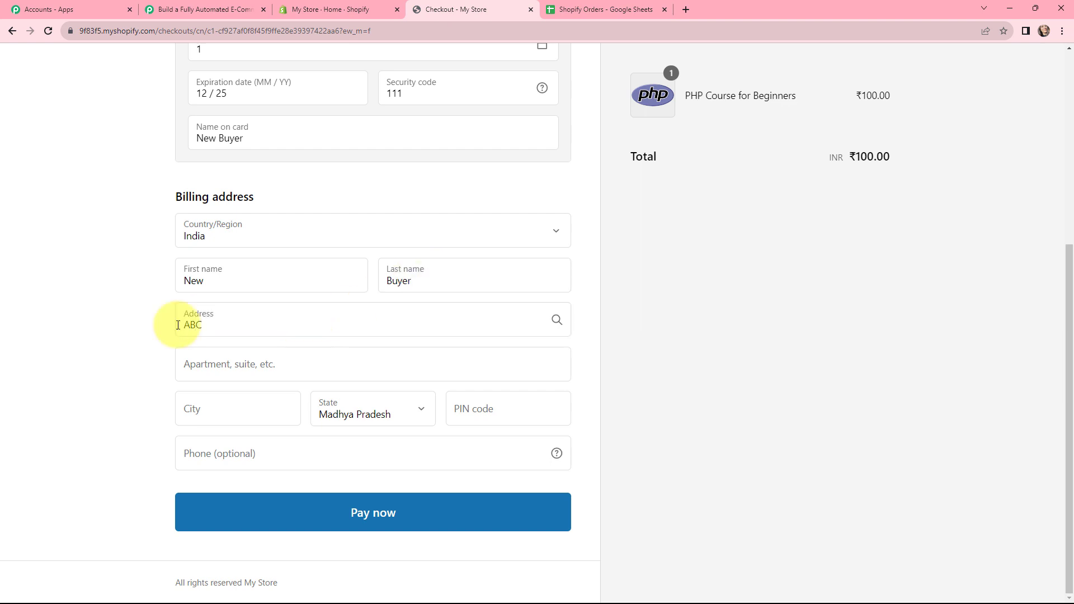
pyautogui.click(209, 353)
pyautogui.click(252, 458)
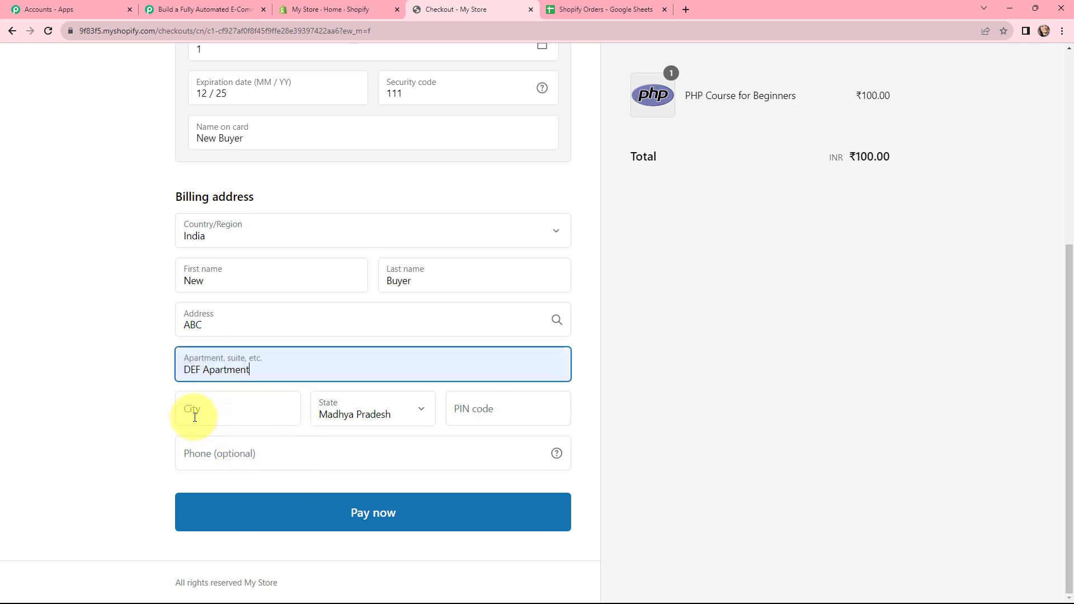
pyautogui.click(192, 412)
pyautogui.click(253, 443)
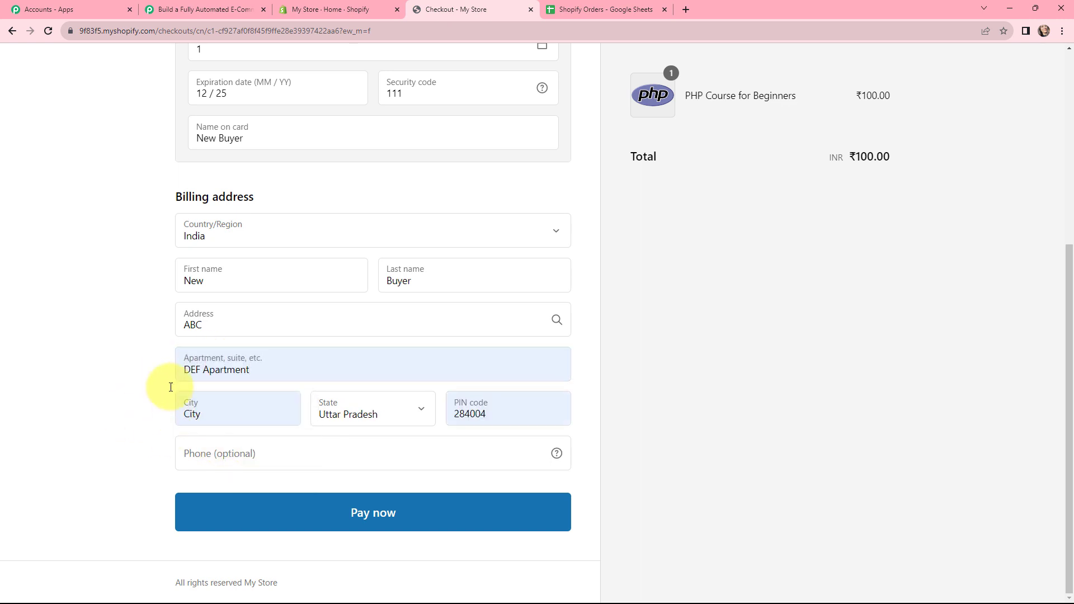
# - Fill in the buyer's phone number from the saved suggestion and pay for the test order
pyautogui.click(239, 455)
pyautogui.click(266, 509)
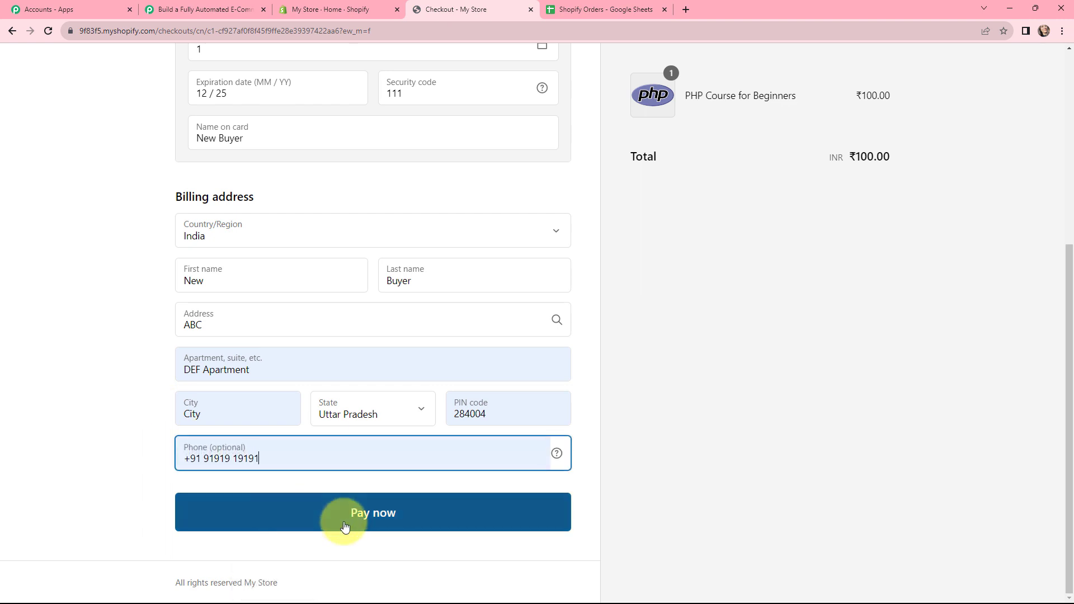
pyautogui.click(372, 518)
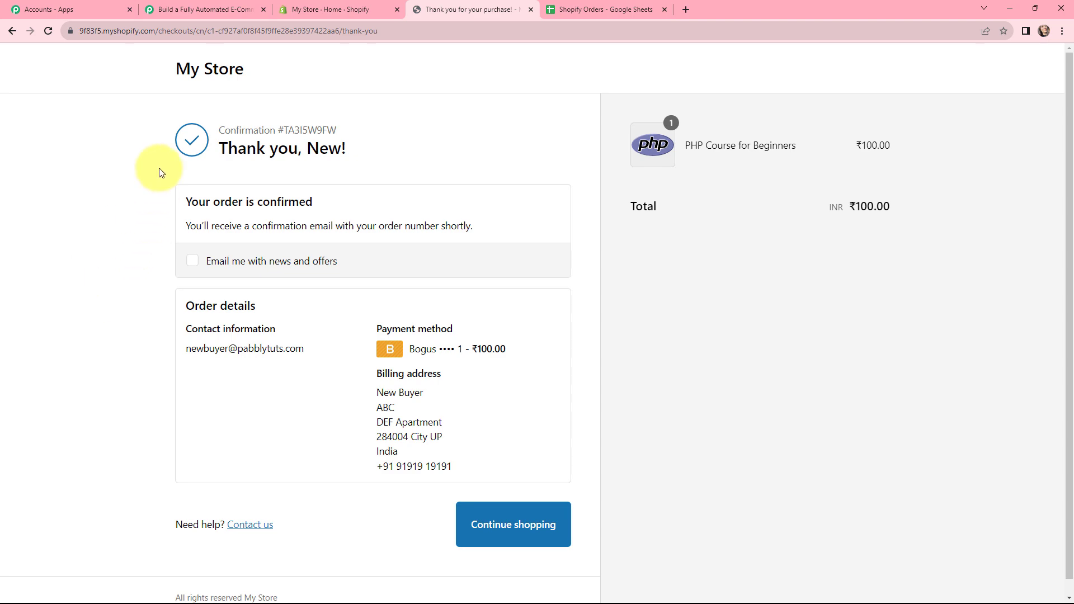
# - Switch to the Pabbly Connect workflow and examine the product name and the customer's e-mail, name and phone in the captured webhook response
pyautogui.click(180, 6)
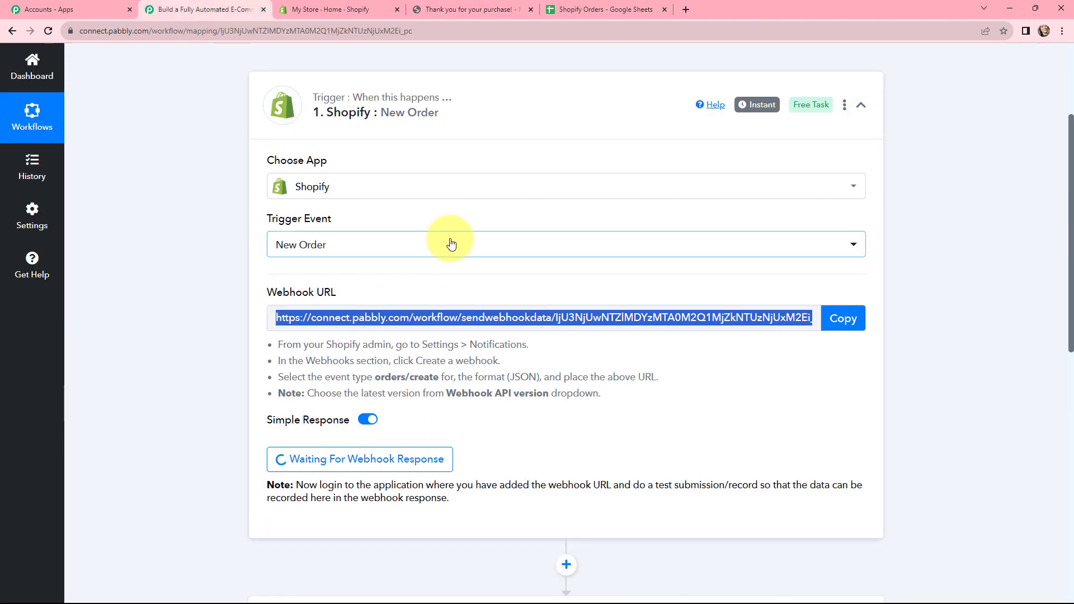
pyautogui.scroll(-7, 537, 223)
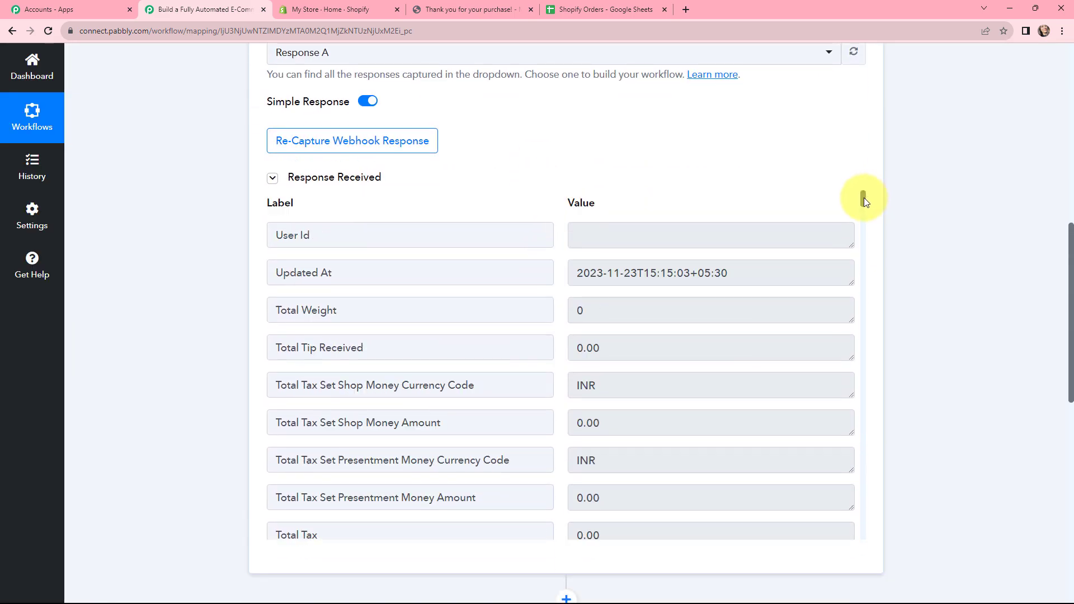
pyautogui.moveTo(864, 196); pyautogui.dragTo(860, 336)
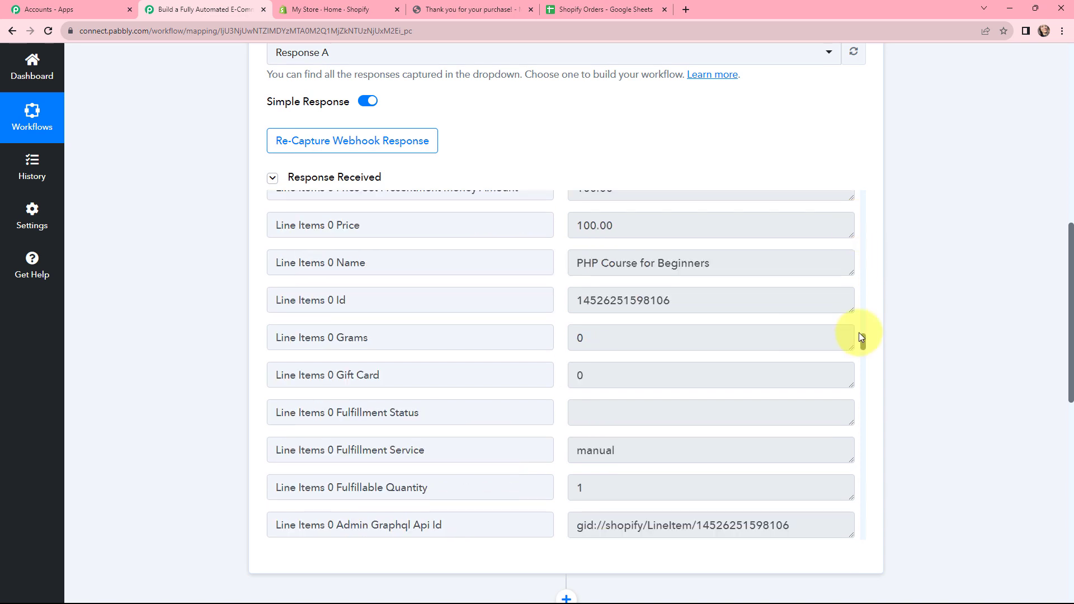
pyautogui.moveTo(746, 264); pyautogui.dragTo(575, 260)
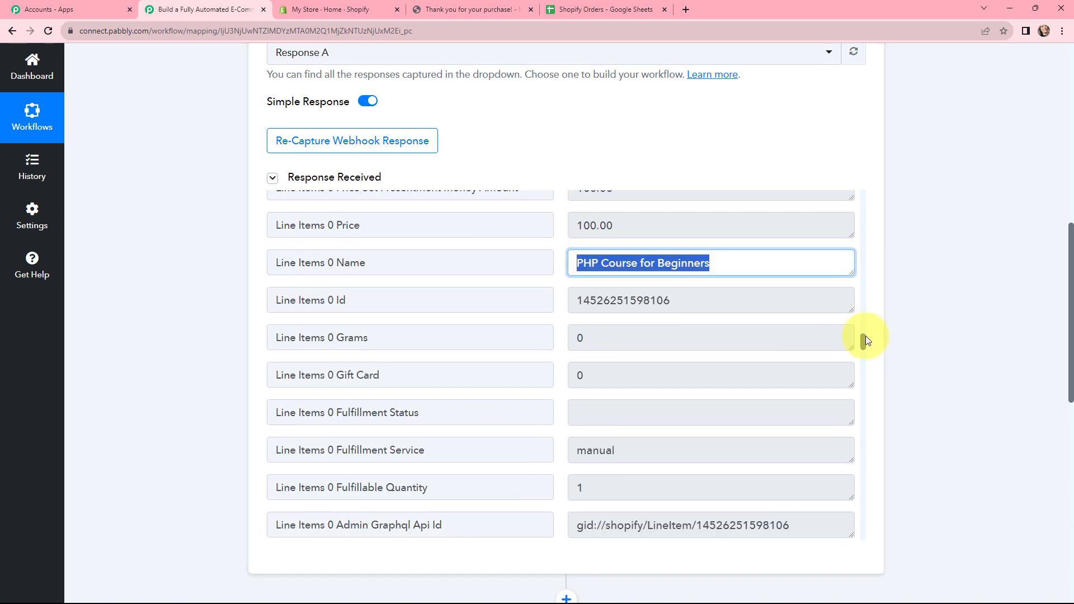
pyautogui.moveTo(864, 343); pyautogui.dragTo(864, 402)
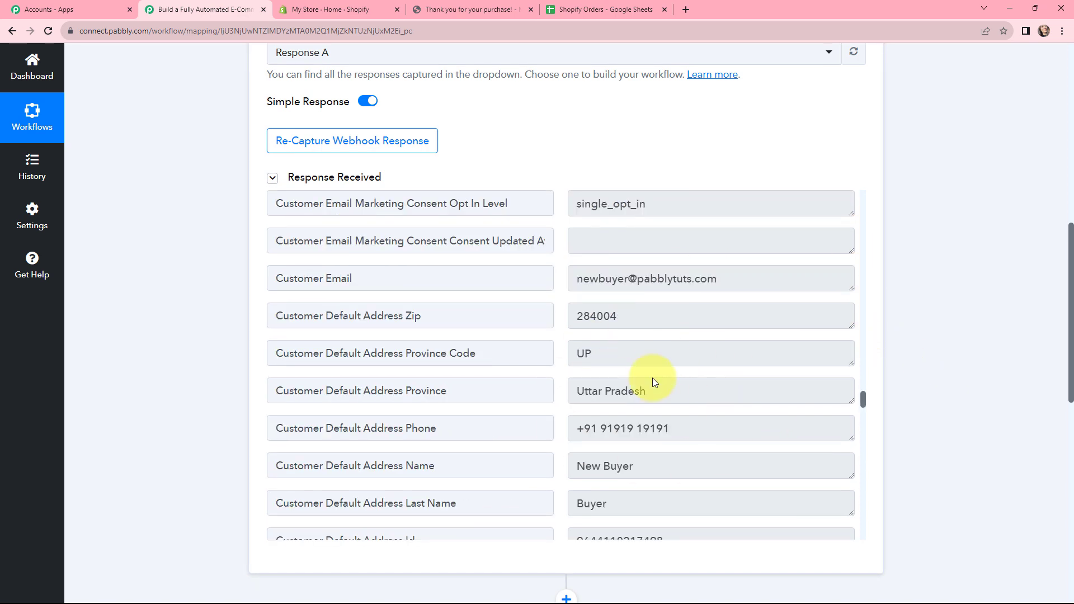
pyautogui.moveTo(715, 283); pyautogui.dragTo(568, 278)
pyautogui.click(726, 471)
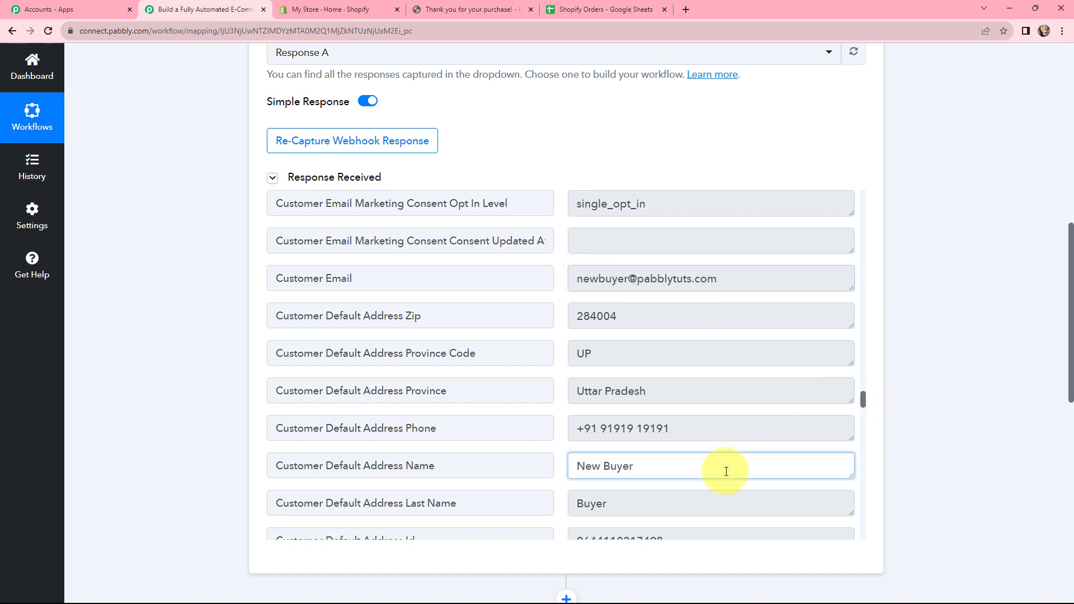
pyautogui.moveTo(726, 471); pyautogui.dragTo(654, 434)
pyautogui.click(976, 390)
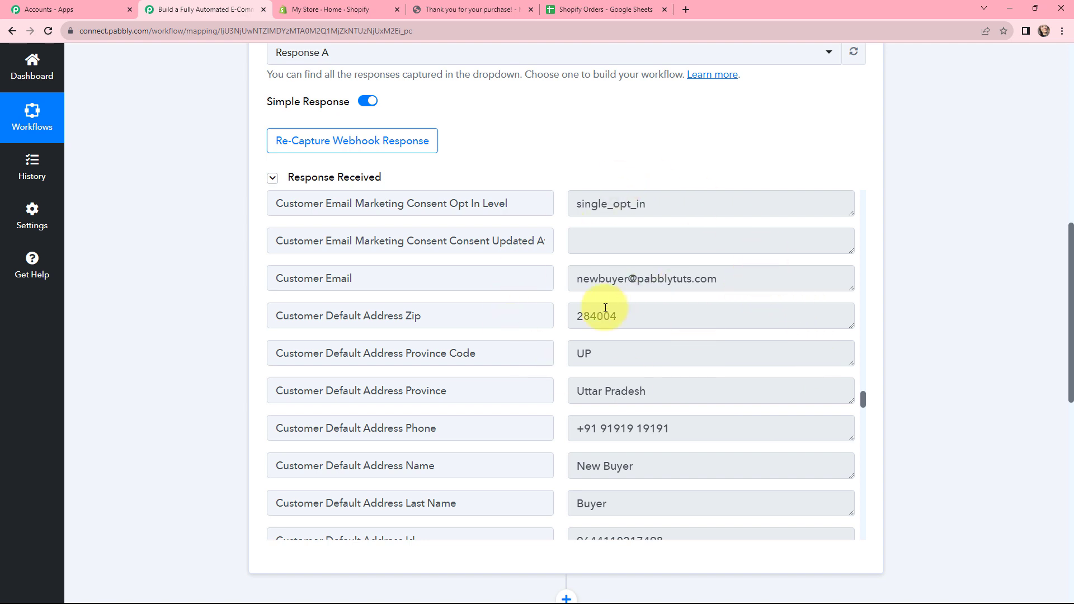
# - Collapse the Shopify New Order trigger step in the workflow
pyautogui.scroll(10, 963, 321)
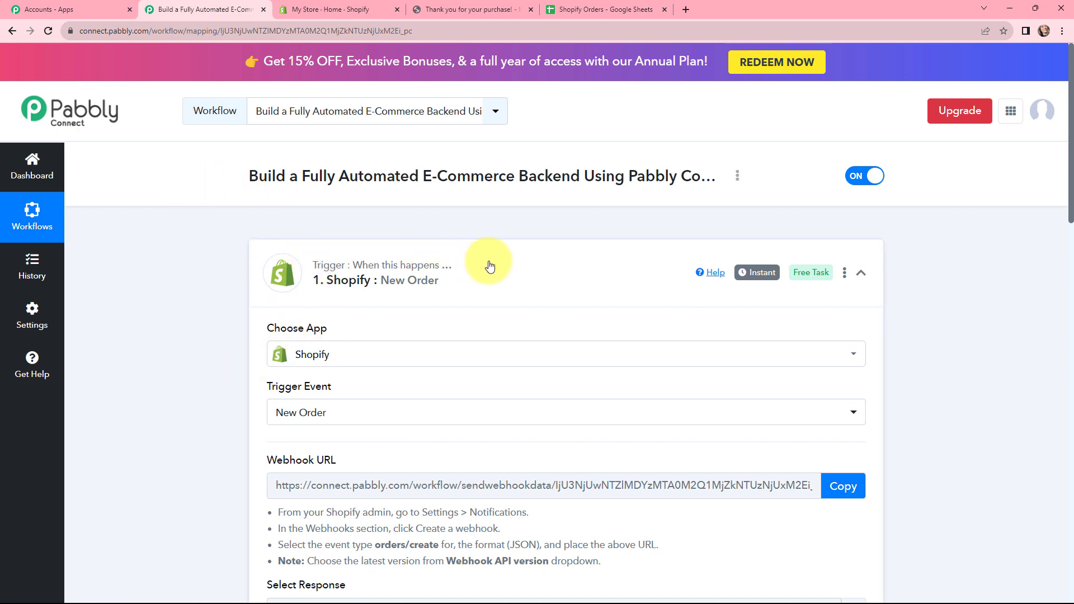
pyautogui.moveTo(760, 275)
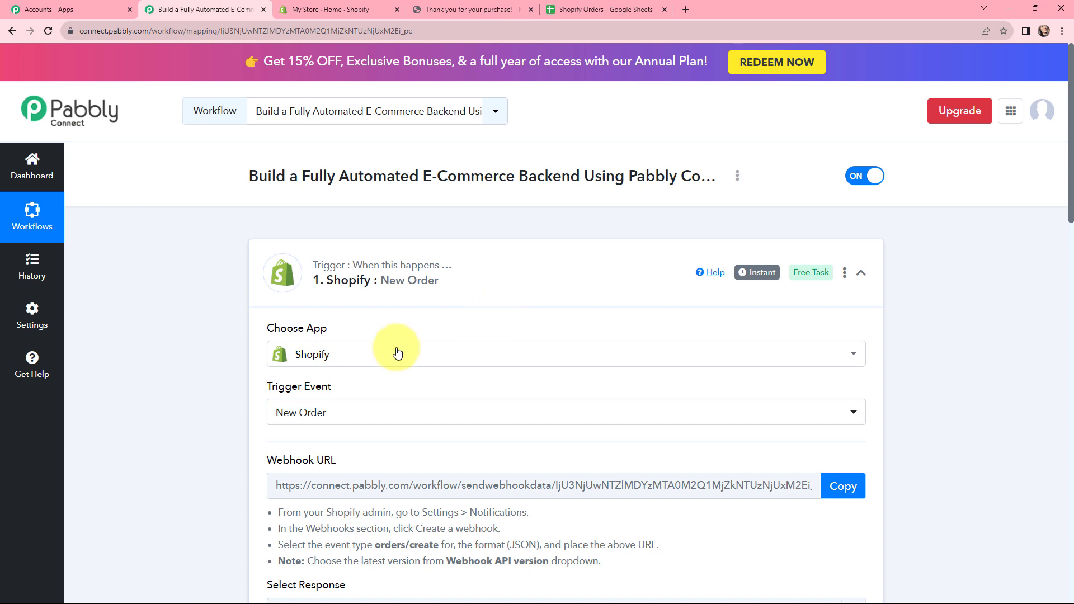
pyautogui.click(253, 250)
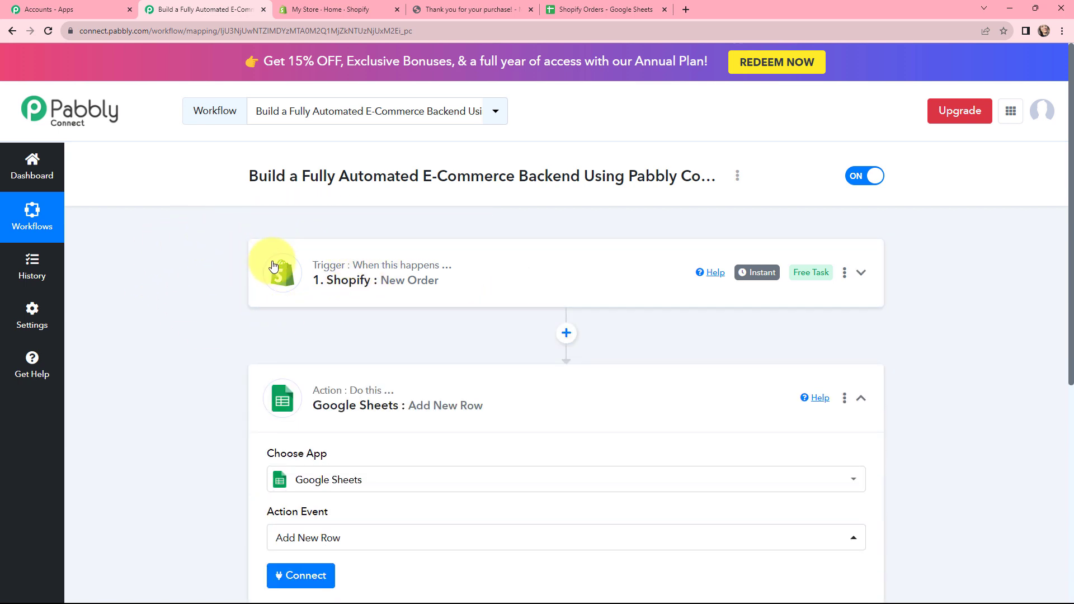
# - Connect the Google Sheets Add New Row action through a new connection, signing in with Google and allowing access for Pabbly Connect Sheets
pyautogui.scroll(-2, 244, 285)
pyautogui.scroll(2, 242, 285)
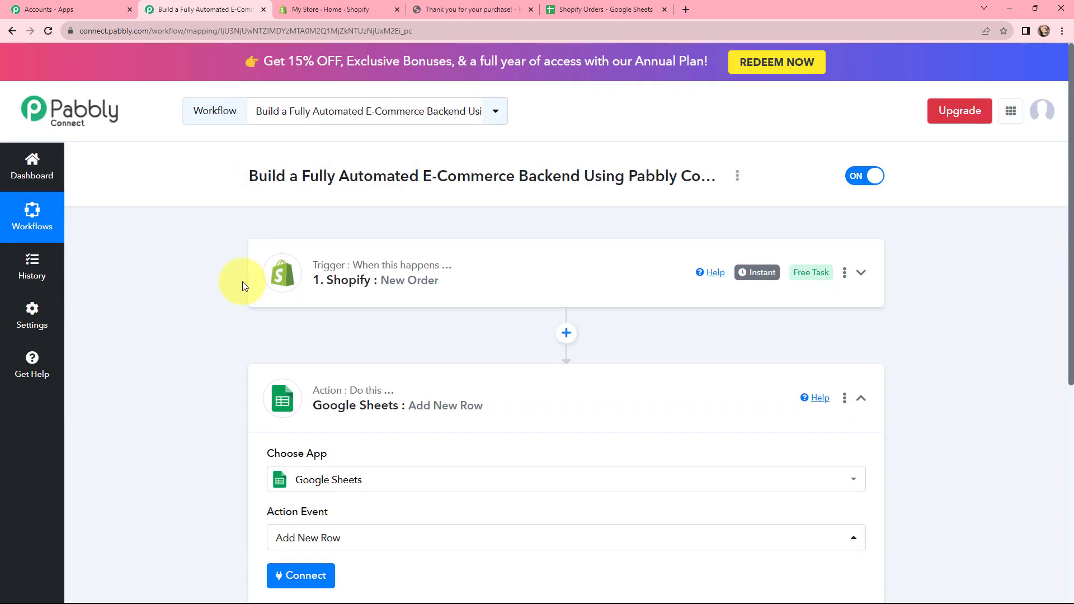
pyautogui.scroll(-1, 243, 285)
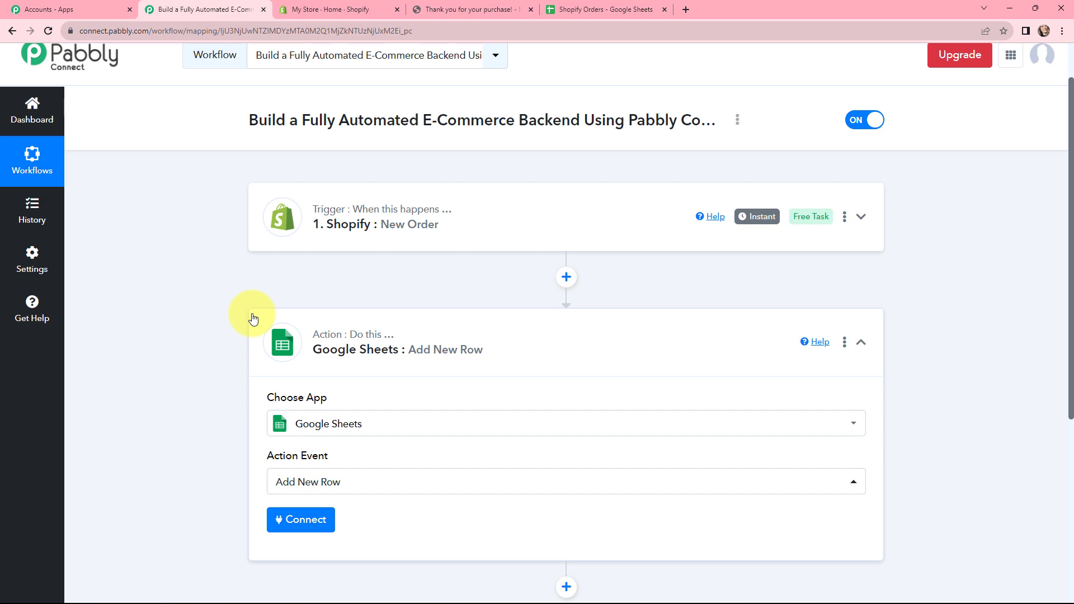
pyautogui.scroll(-1, 252, 317)
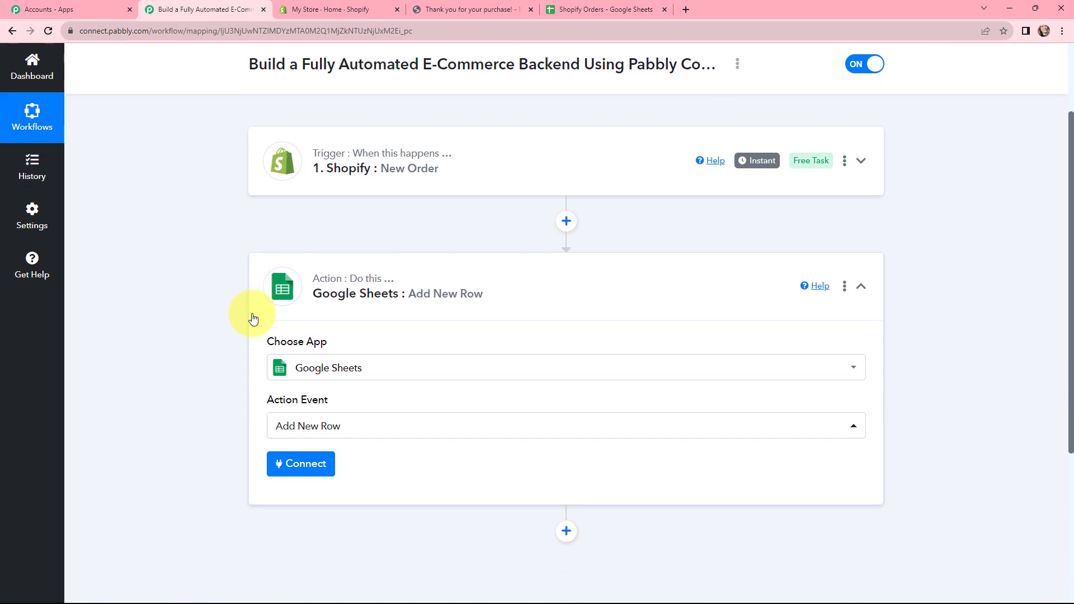
pyautogui.click(291, 465)
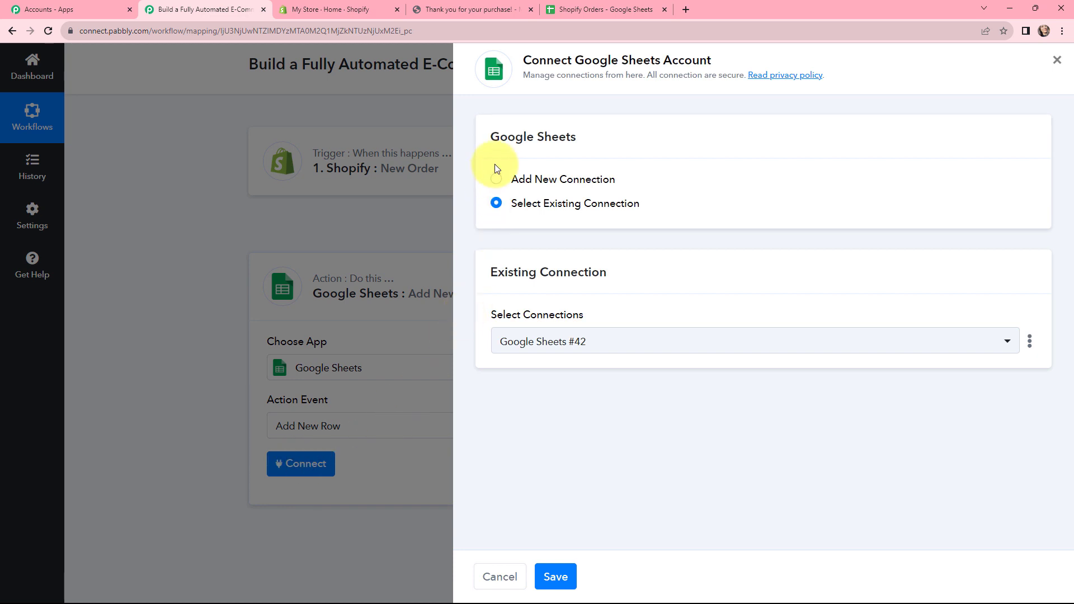
pyautogui.click(495, 179)
pyautogui.click(587, 334)
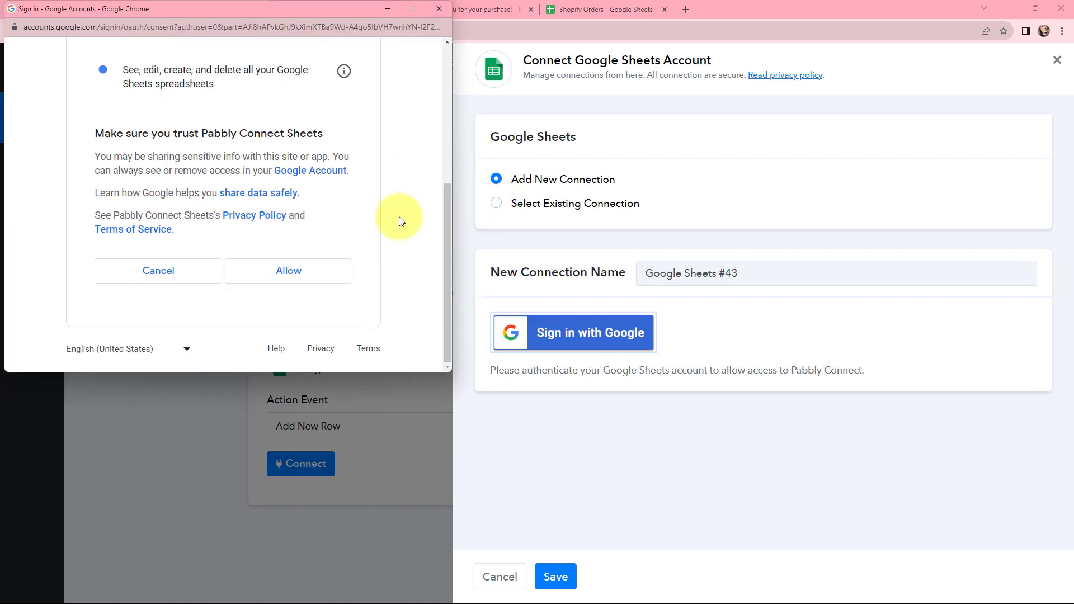
pyautogui.click(291, 274)
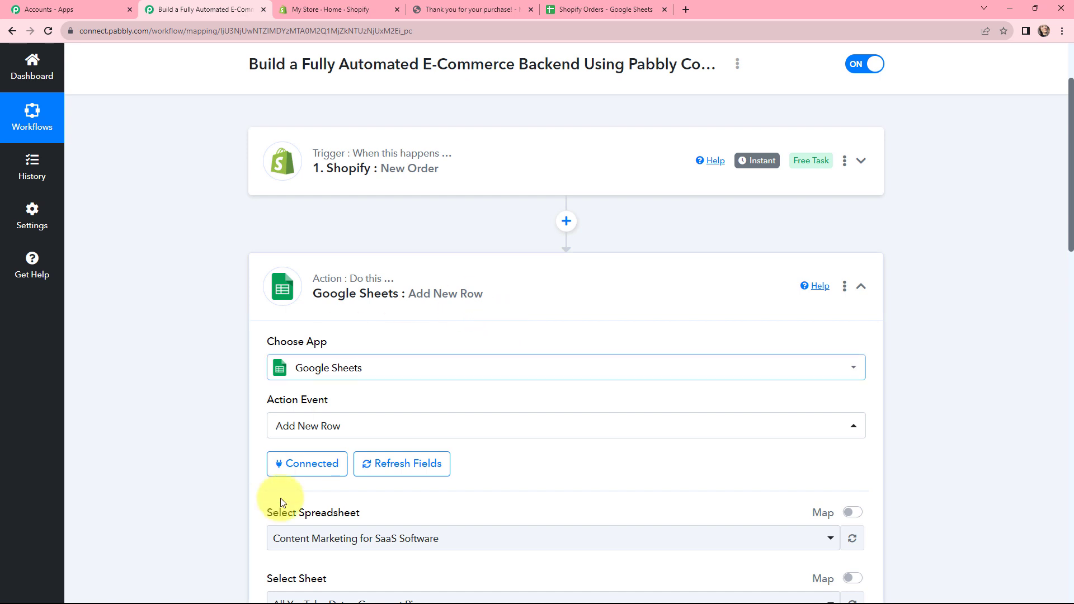
# - Switch to the Shopify Orders spreadsheet in Google Sheets and check its title and column headers
pyautogui.scroll(-3, 199, 292)
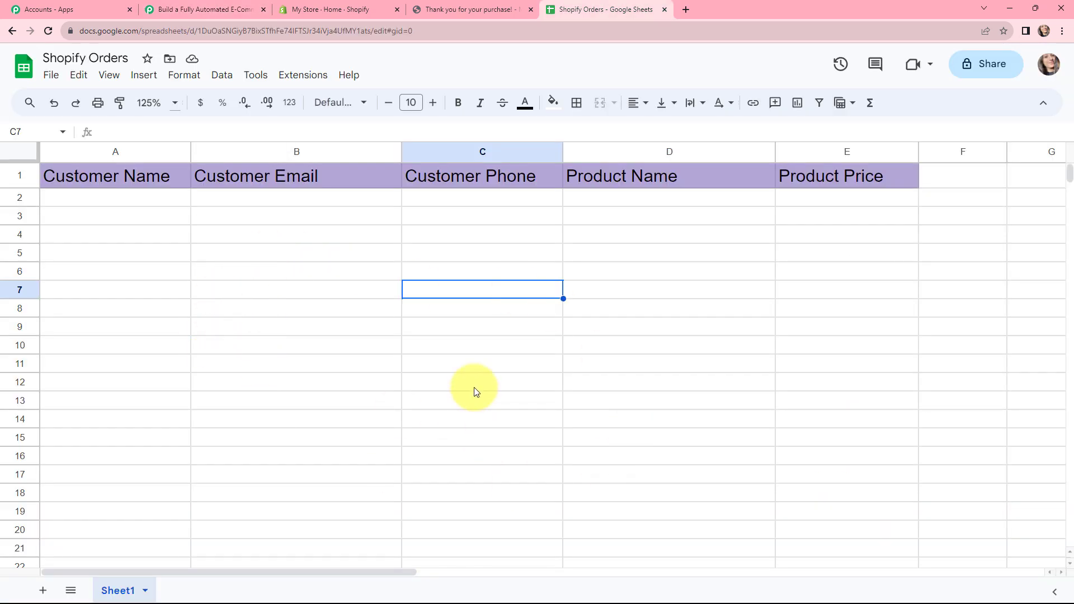
pyautogui.click(76, 58)
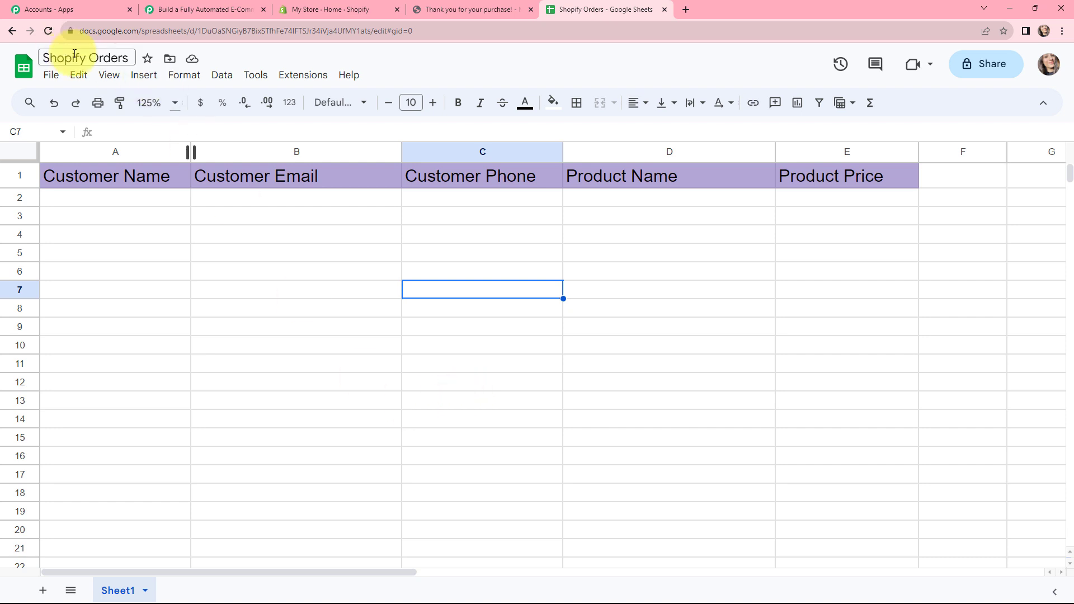
pyautogui.click(223, 274)
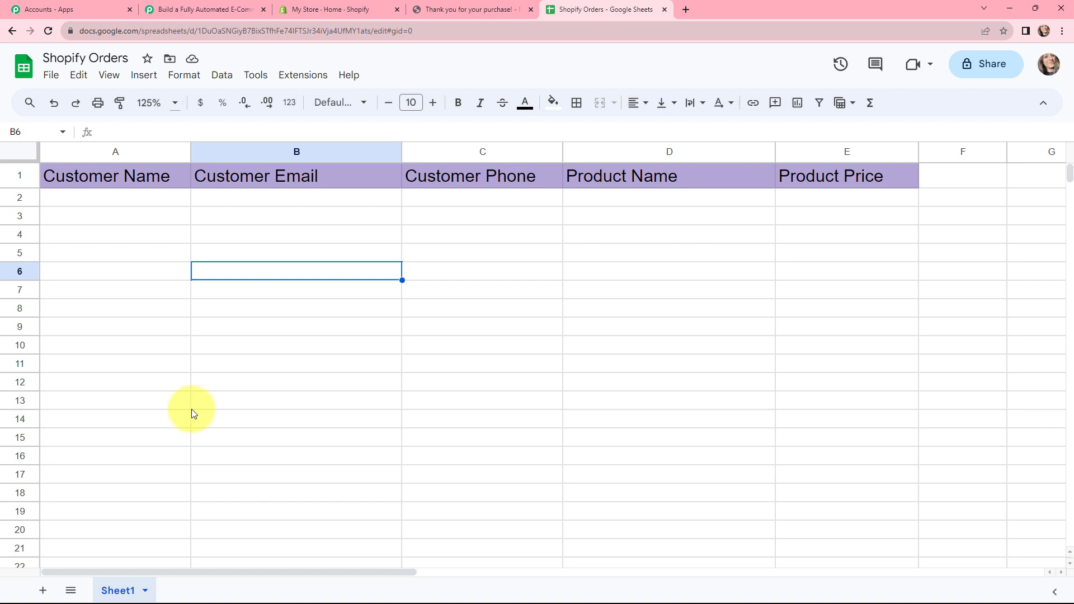
# - Return to Pabbly Connect and choose the Shopify Orders spreadsheet, with Sheet1, as the destination for new rows
pyautogui.click(168, 9)
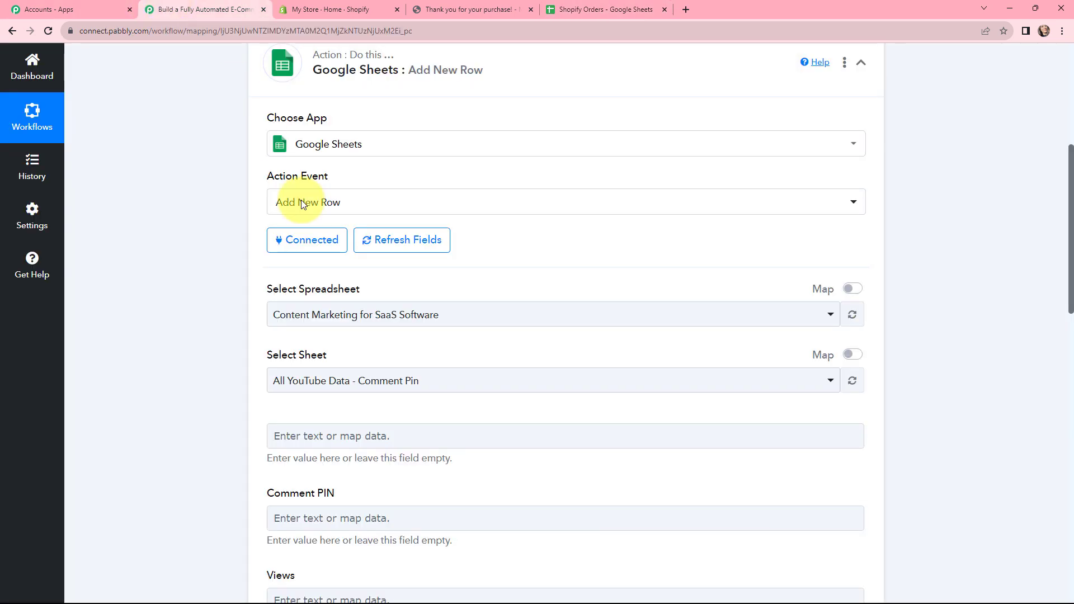
pyautogui.click(355, 314)
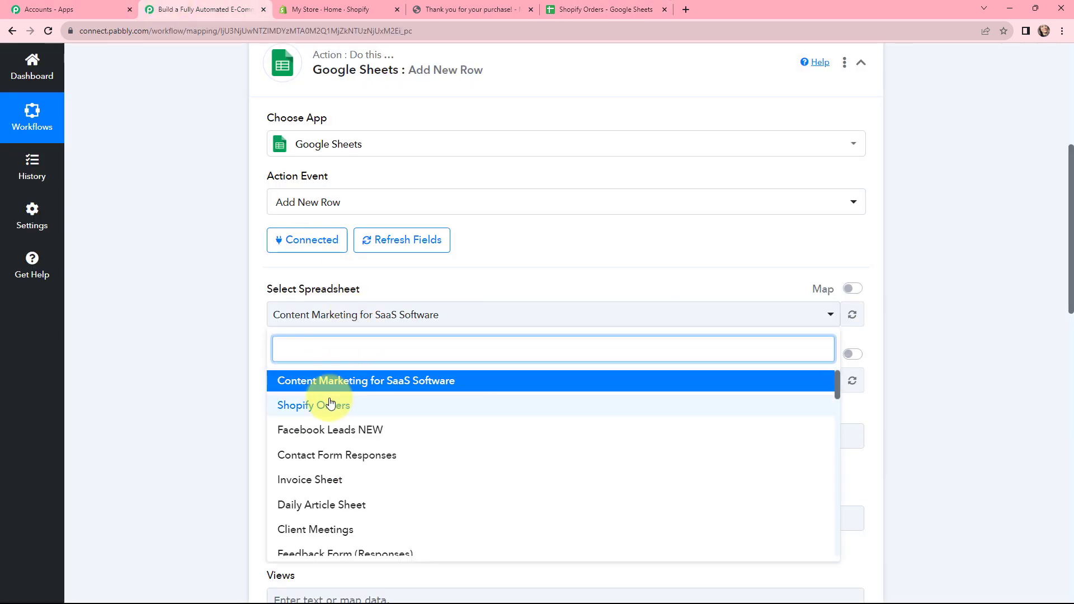
pyautogui.click(313, 405)
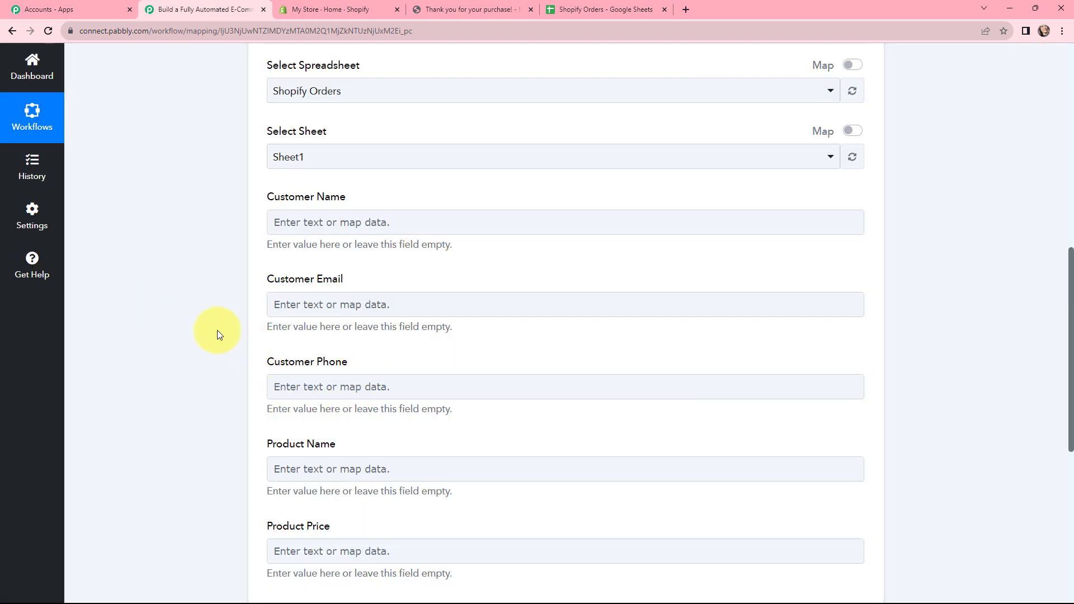
# - Map the Customer Name column to the Customer Default Address Name value from the Shopify New Order data
pyautogui.click(324, 216)
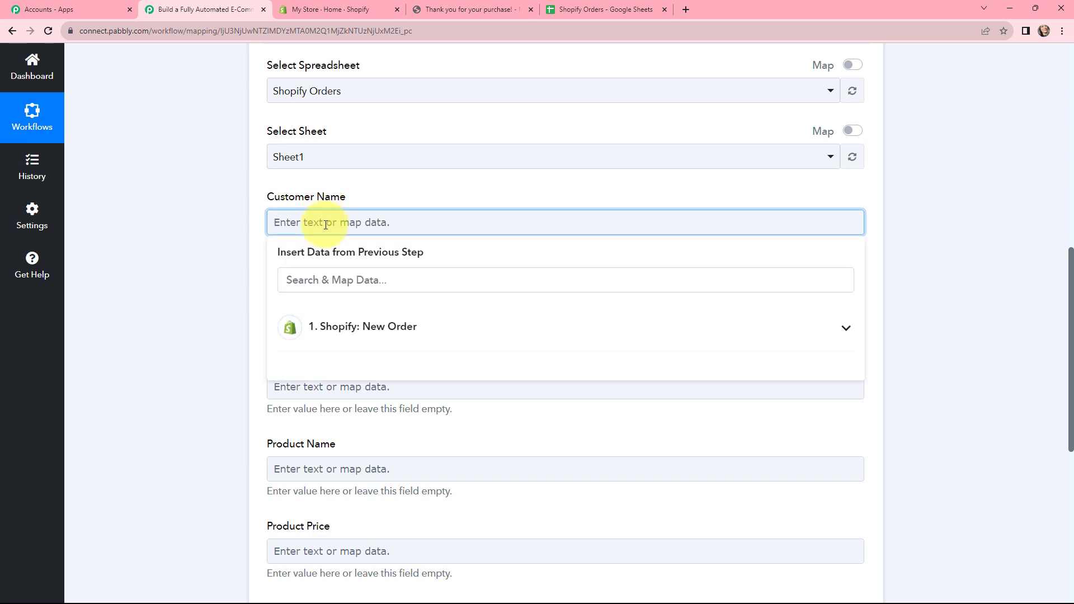
pyautogui.click(375, 331)
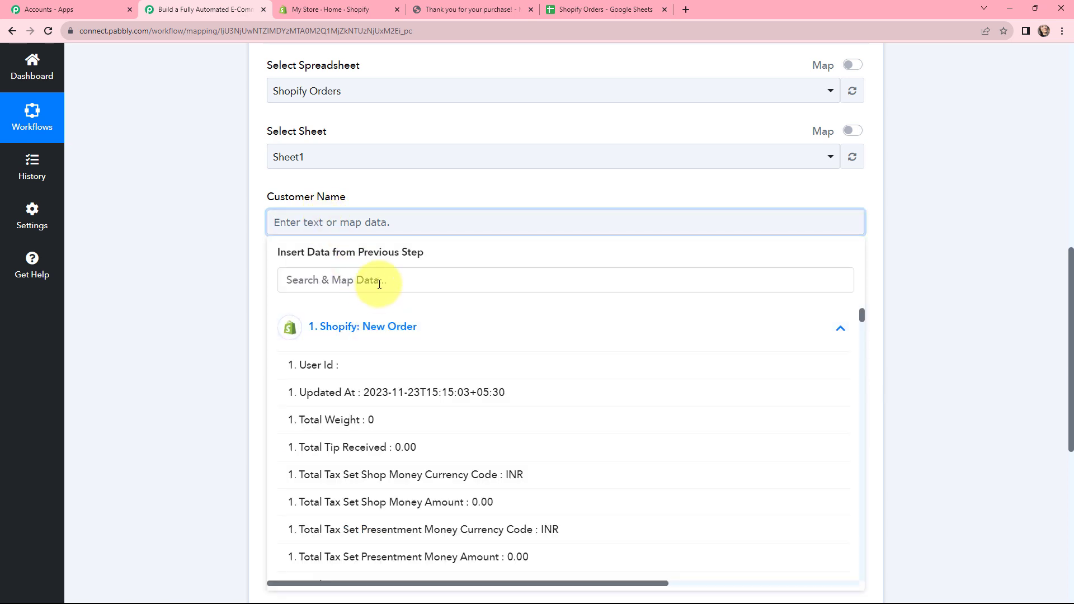
pyautogui.click(379, 284)
pyautogui.write('new')
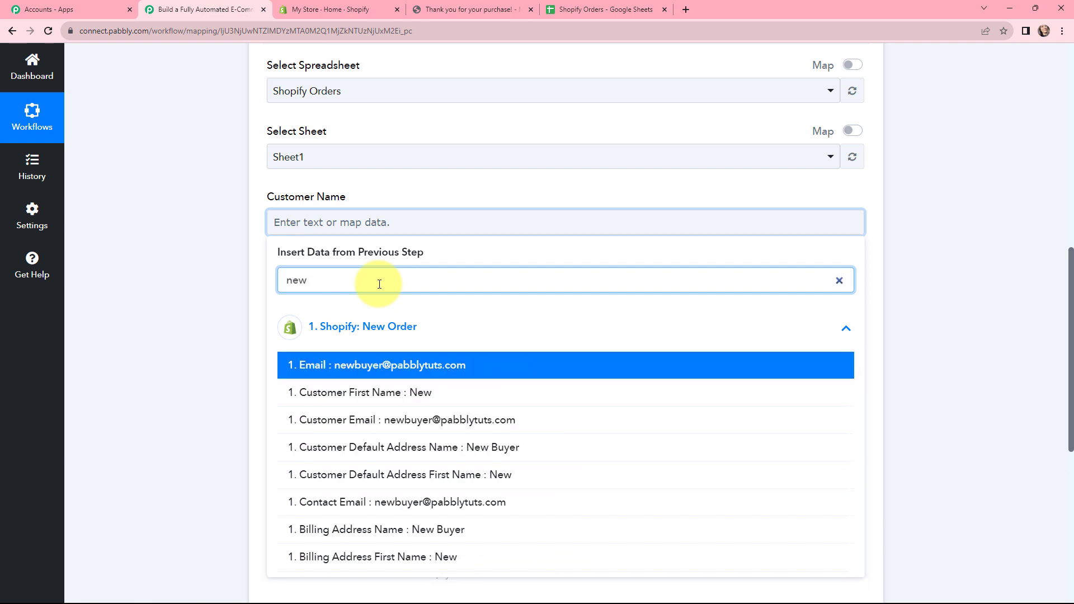
pyautogui.click(482, 445)
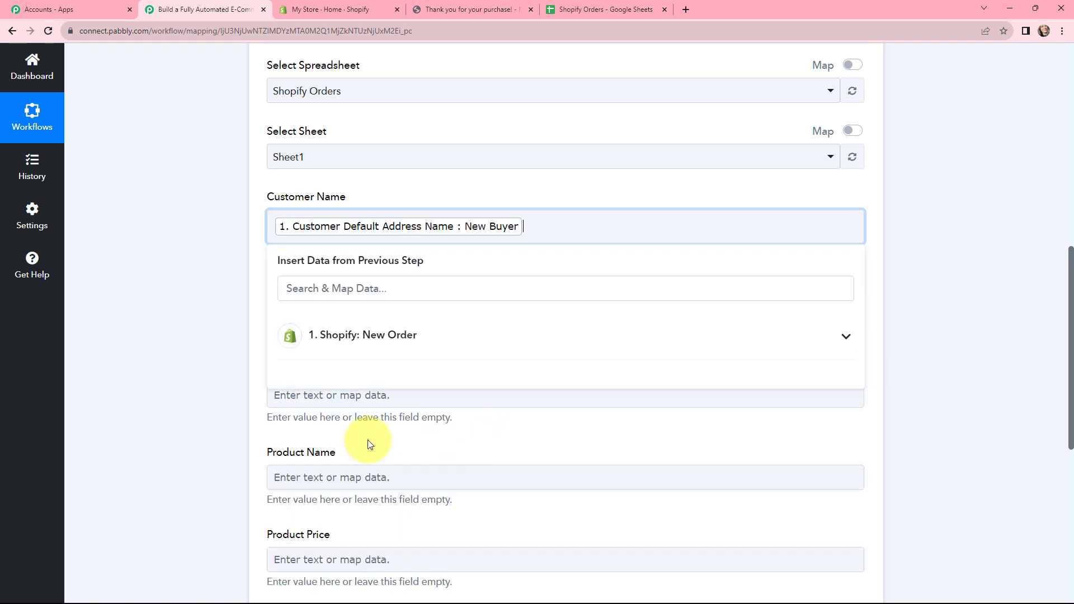
pyautogui.click(216, 338)
# - Map the Customer Email column to the Email value from the Shopify New Order data
pyautogui.click(284, 310)
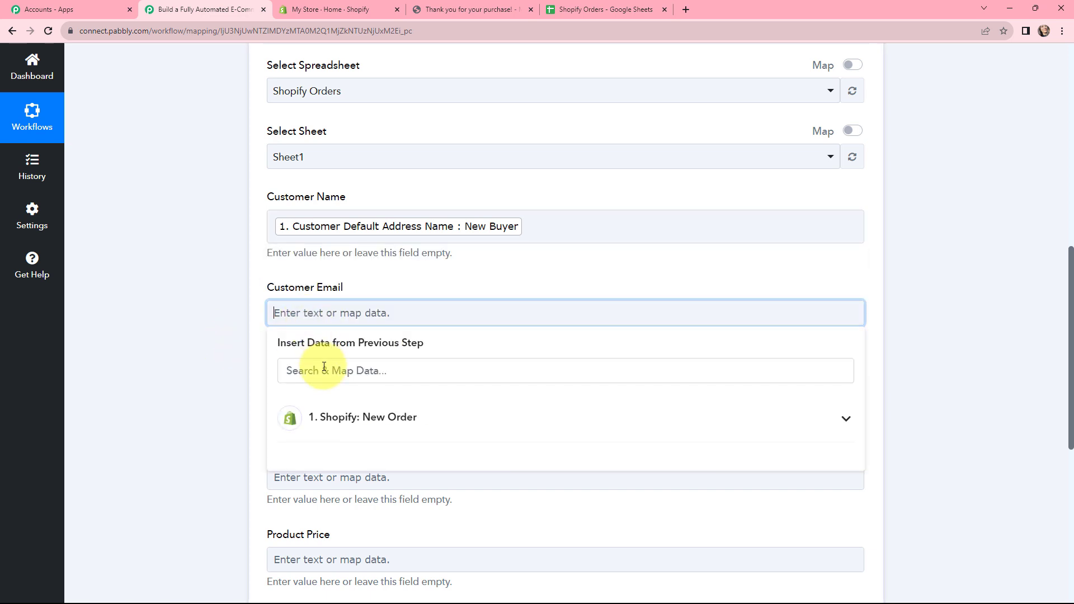
pyautogui.click(324, 368)
pyautogui.click(333, 417)
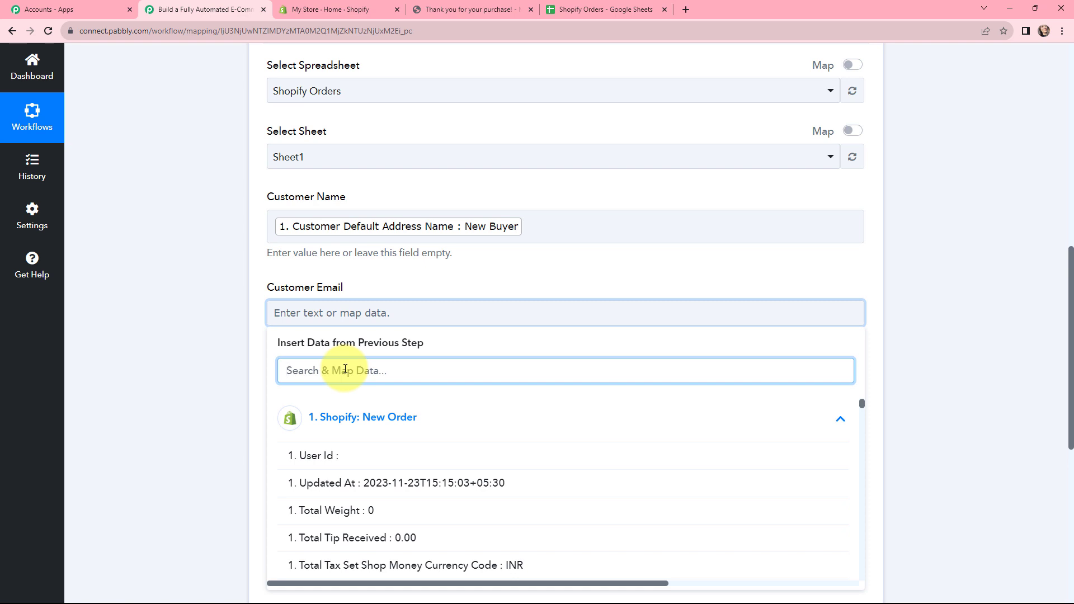
pyautogui.write('ema')
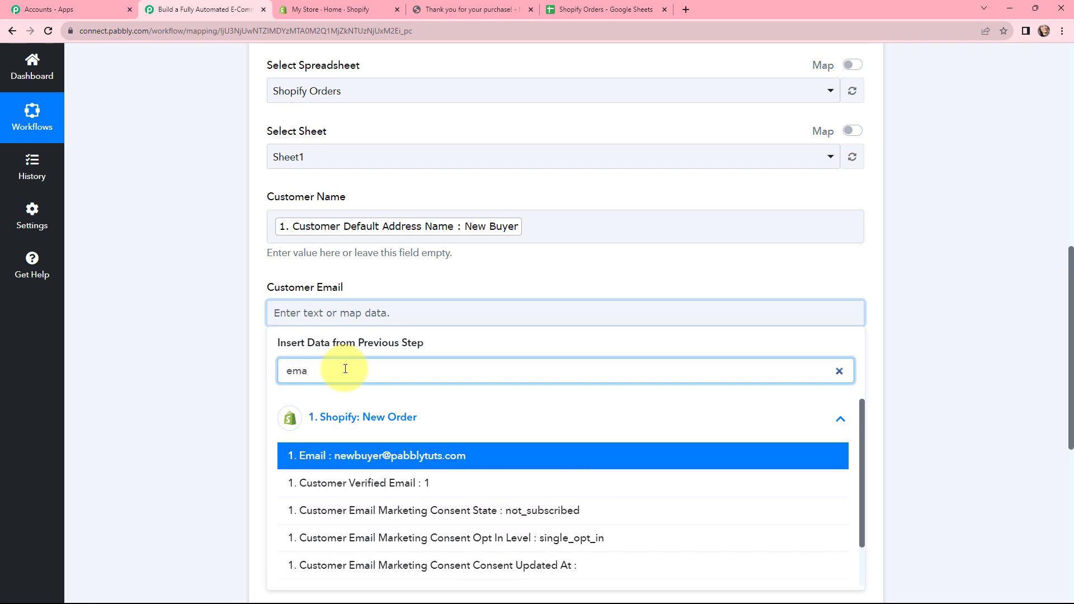
pyautogui.click(372, 455)
# - Map the Customer Phone column to the Customer Default Address Phone value from the Shopify New Order data
pyautogui.scroll(-2, 324, 232)
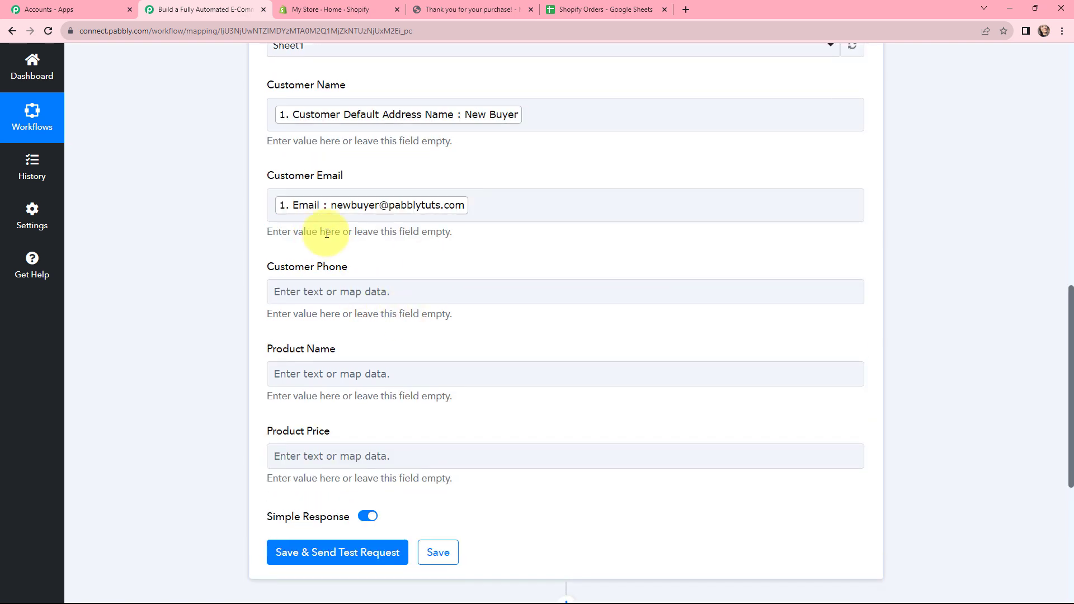
pyautogui.click(317, 294)
pyautogui.click(420, 394)
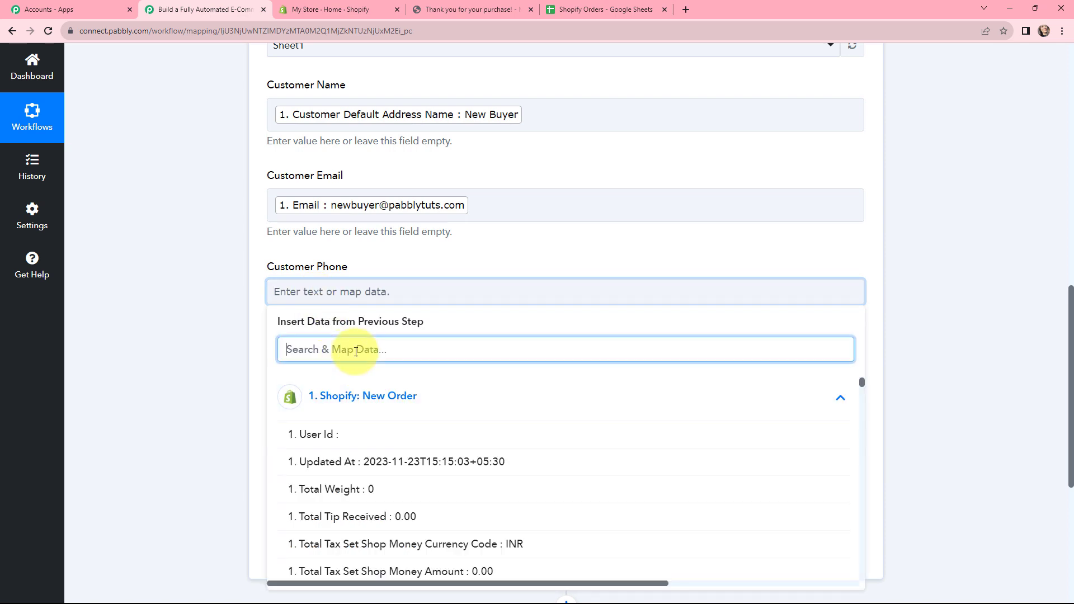
pyautogui.write('+91')
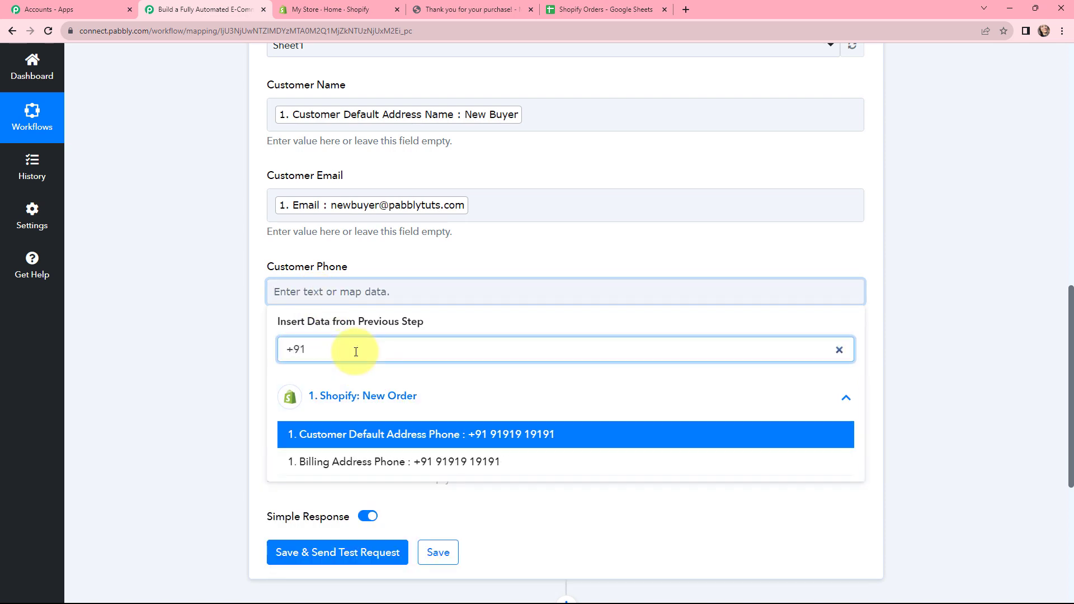
pyautogui.click(427, 435)
pyautogui.click(186, 344)
# - Map the Product Name column to the Line Items 0 Name value from the Shopify New Order data
pyautogui.click(269, 383)
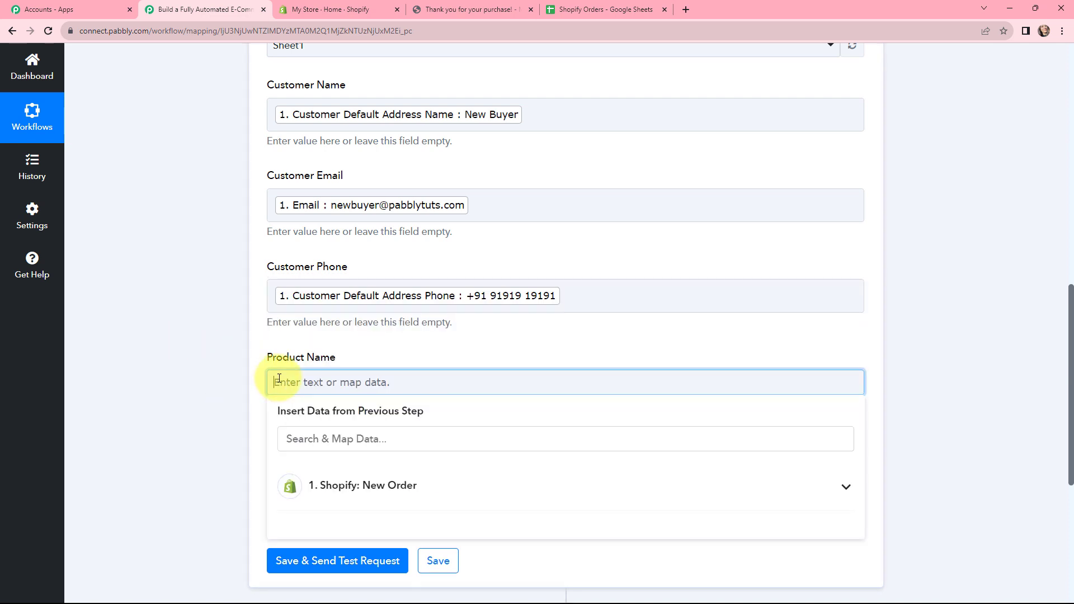
pyautogui.click(331, 486)
pyautogui.write('php')
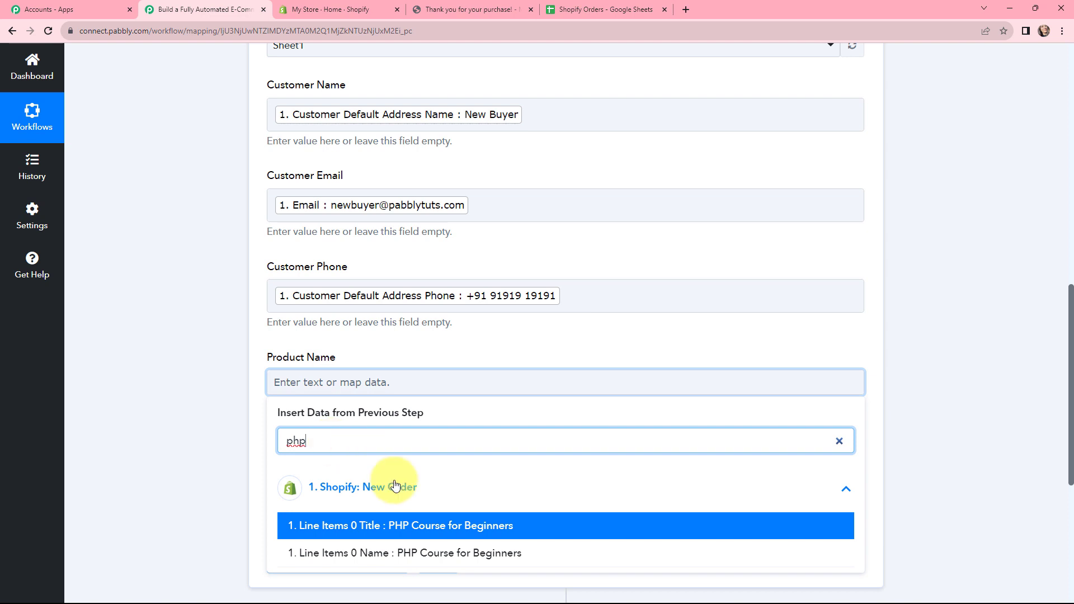
pyautogui.click(438, 553)
pyautogui.click(241, 411)
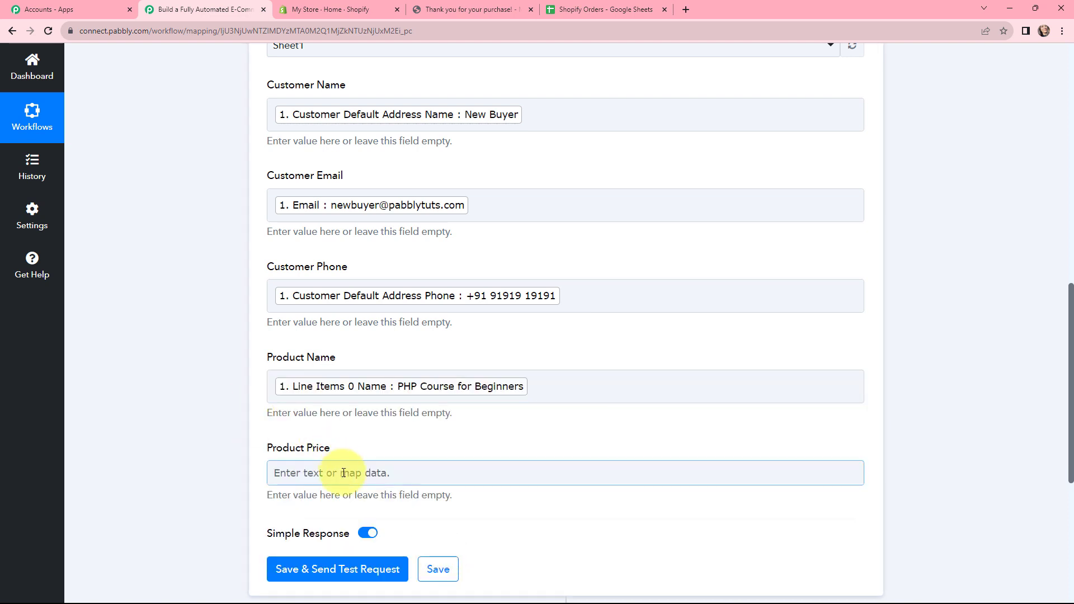
# - Map the Product Price column to the Total Price value from the Shopify New Order data
pyautogui.click(277, 472)
pyautogui.click(310, 575)
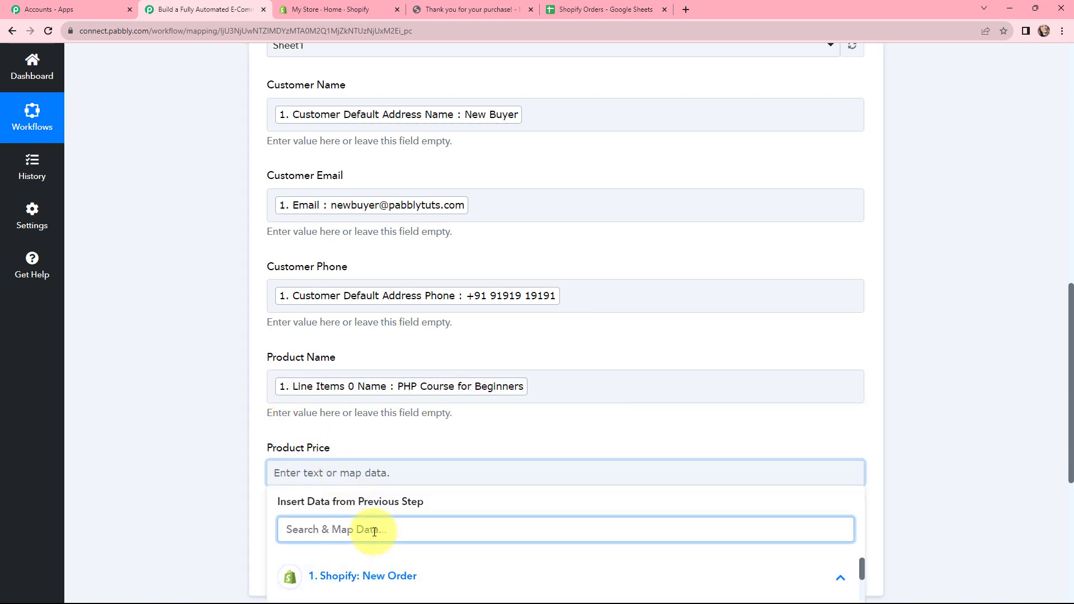
pyautogui.write('100')
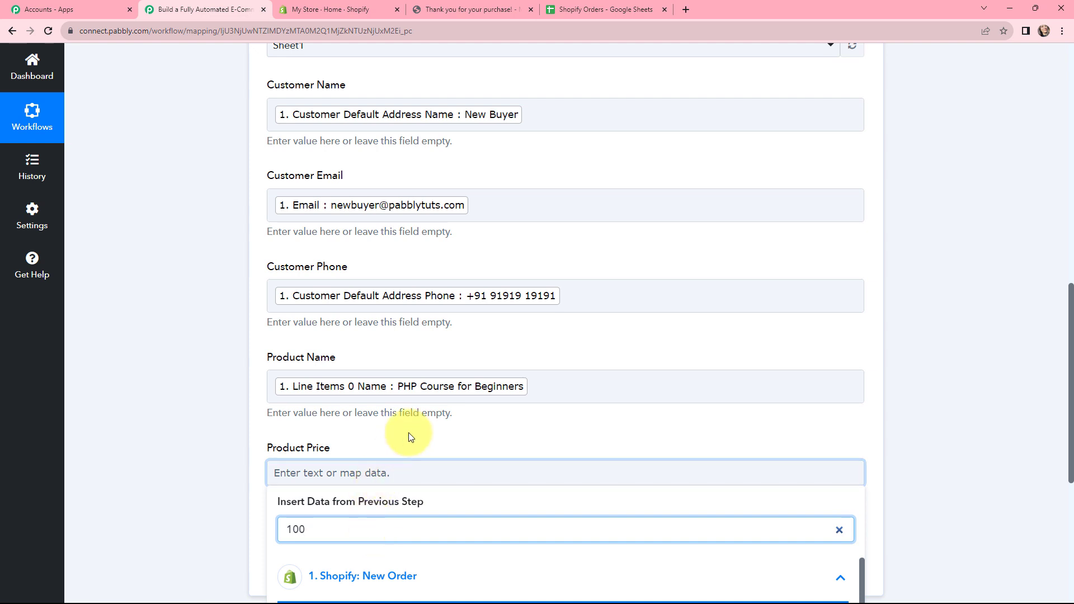
pyautogui.scroll(-3, 408, 432)
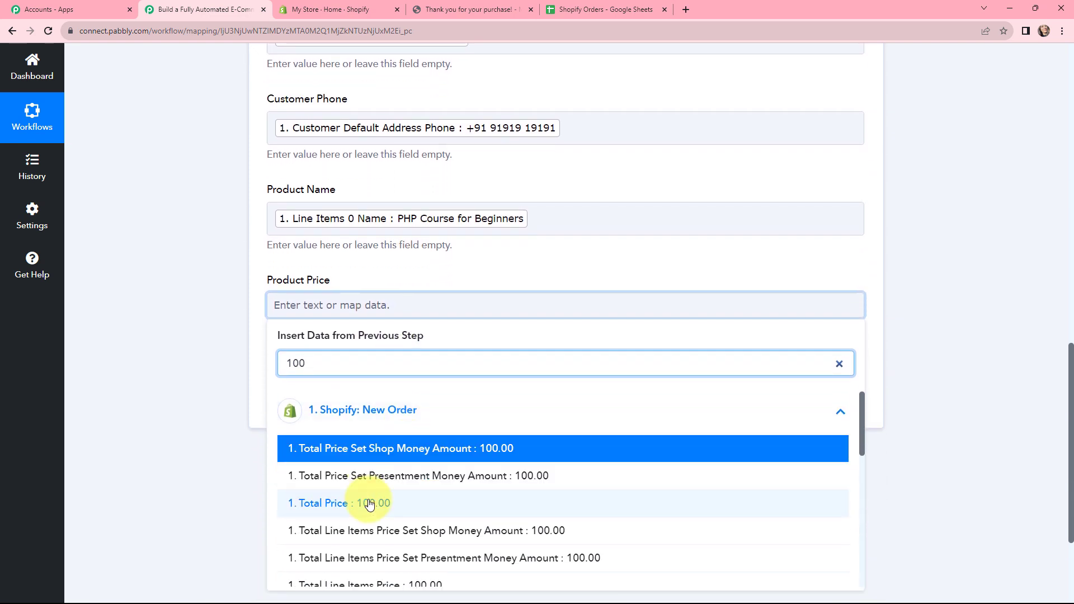
pyautogui.click(371, 503)
pyautogui.click(210, 328)
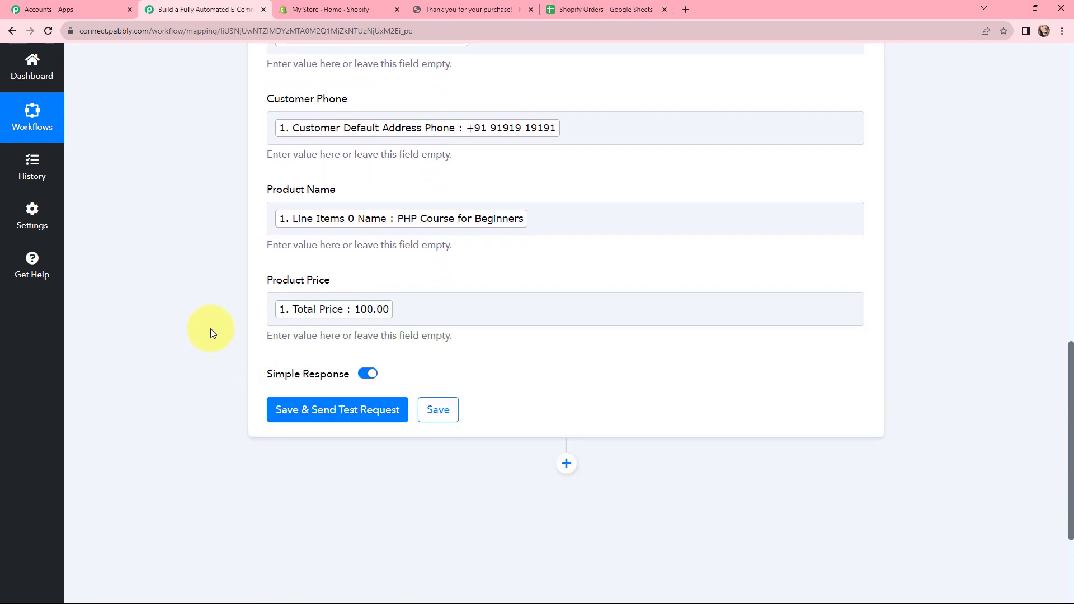
# - Review the mapped columns, save the Google Sheets Add New Row action and send a test request
pyautogui.scroll(3, 211, 328)
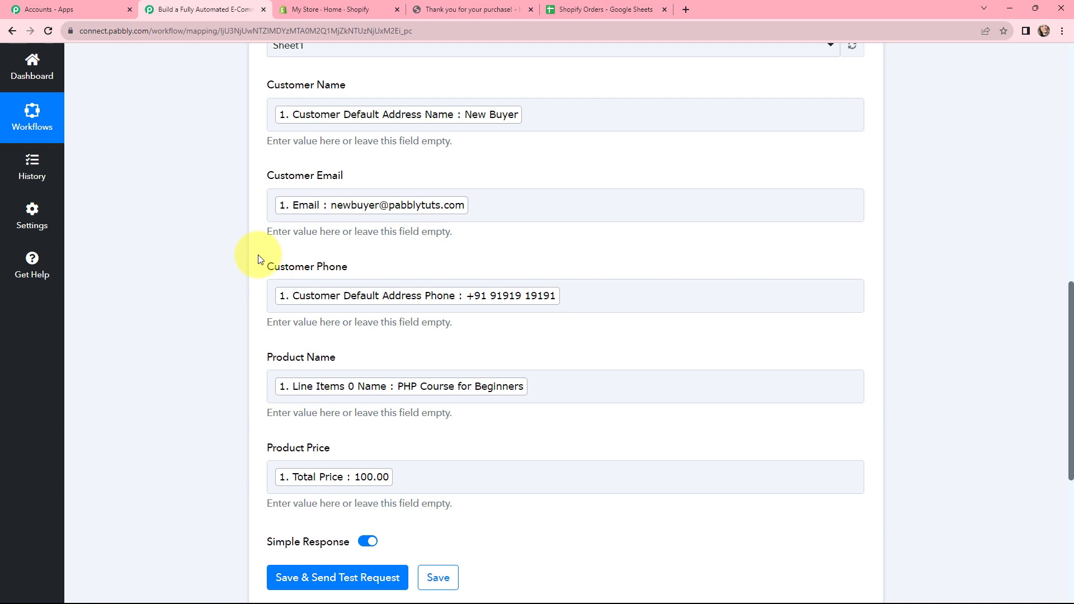
pyautogui.scroll(-5, 258, 259)
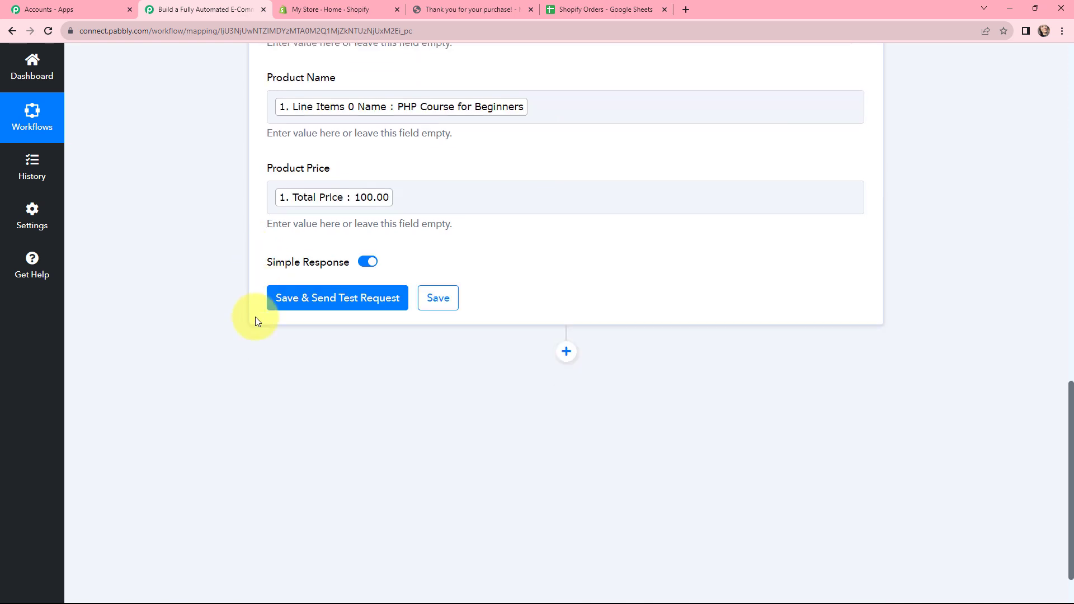
pyautogui.click(331, 305)
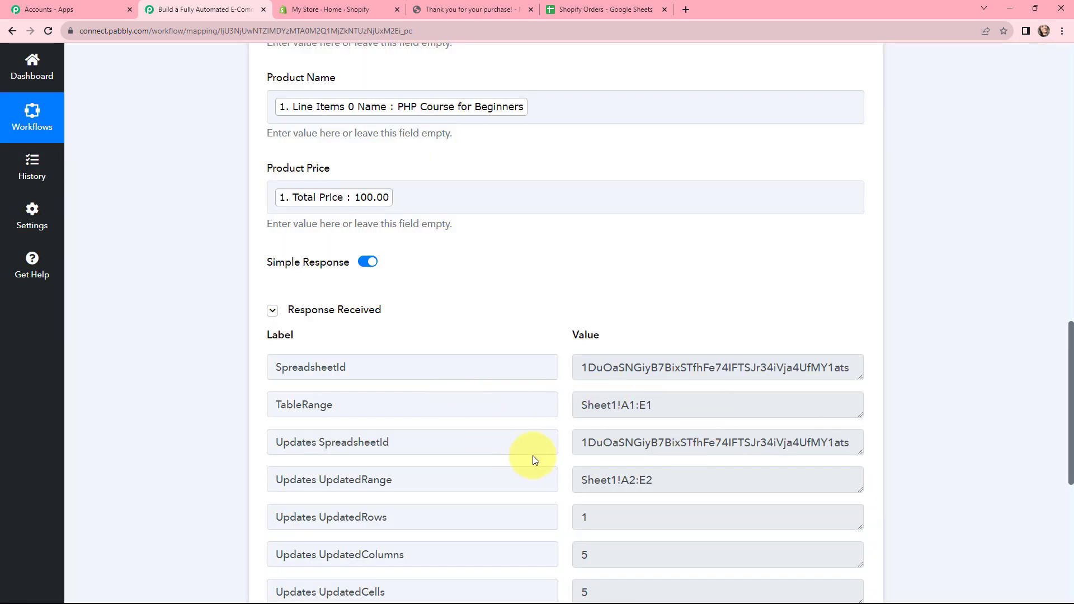
# - Check the test response and the added row in the Shopify Orders spreadsheet in Google Sheets, and return to Pabbly Connect
pyautogui.scroll(-3, 534, 454)
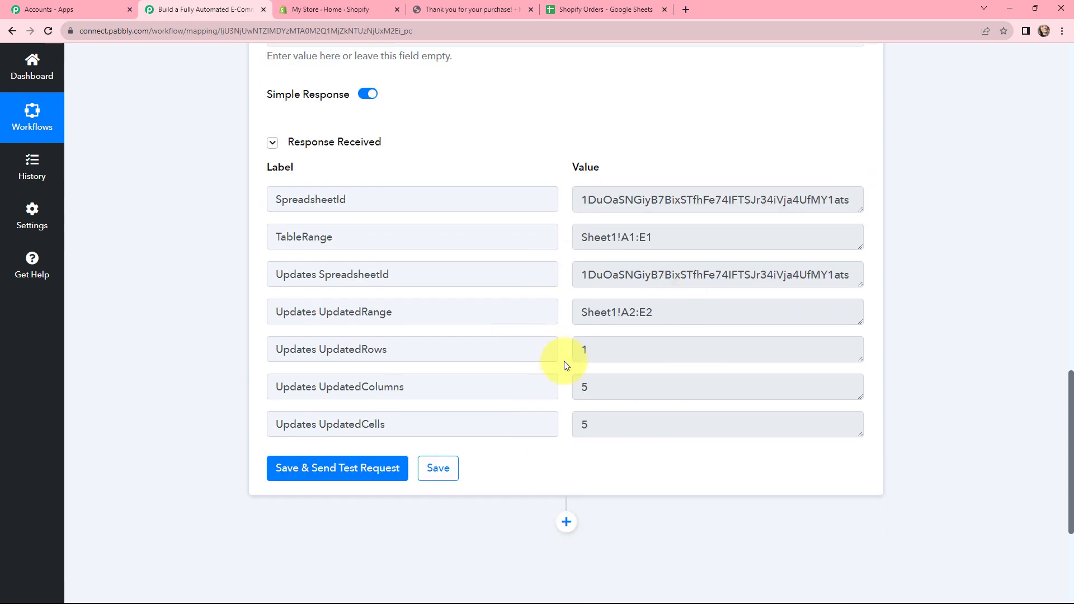
pyautogui.hotkey('ctrl', '5')
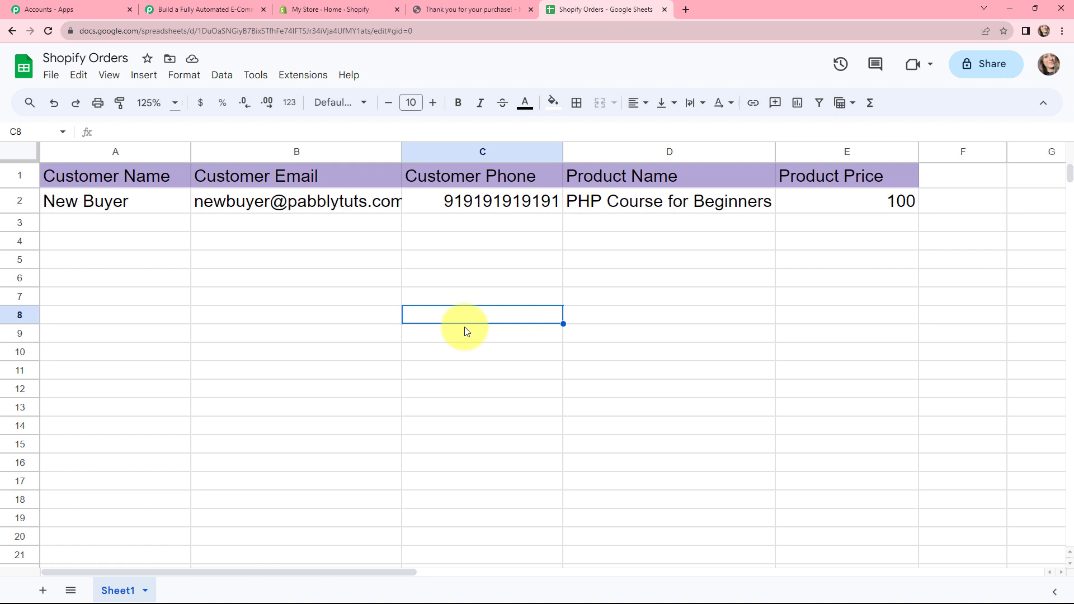
pyautogui.hotkey('ctrl', '2')
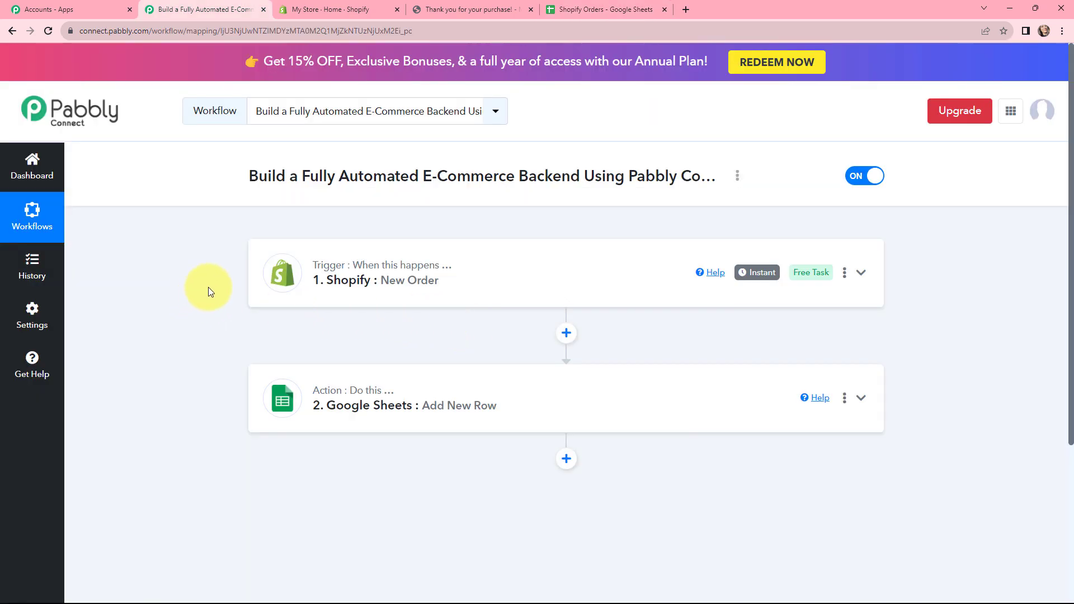